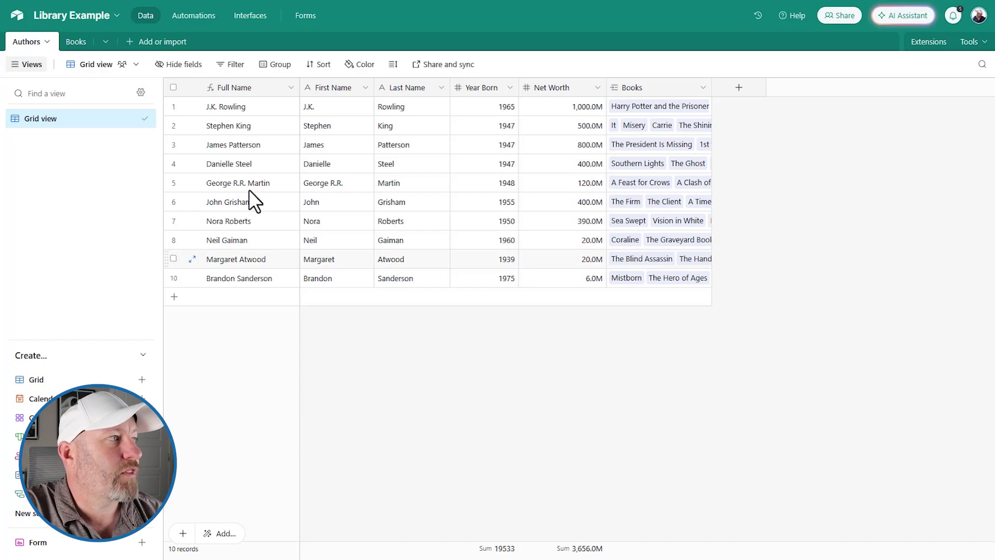
After viewing the Books and Authors tables, ask the AI Assistant for a library-style book checkout table.
left_click(74, 43)
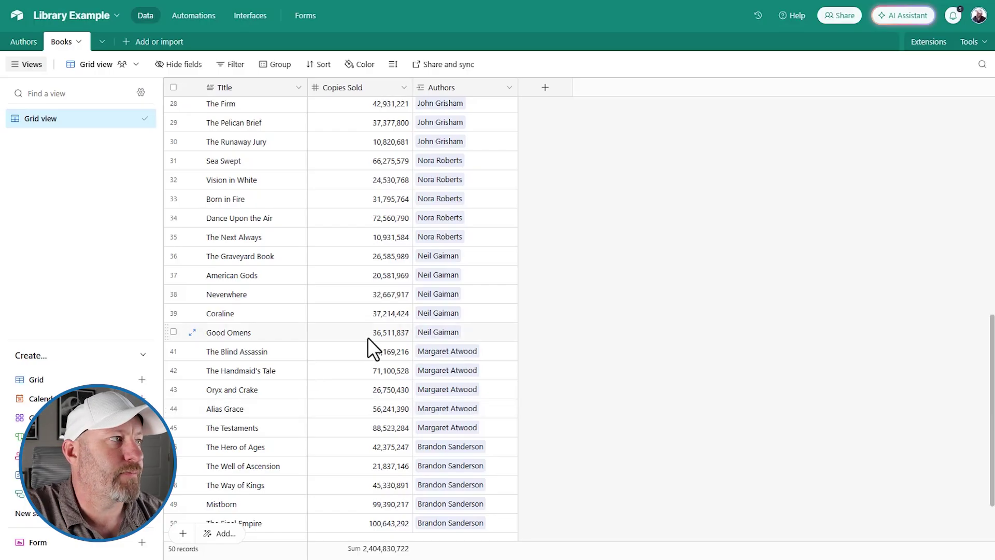
left_click(23, 42)
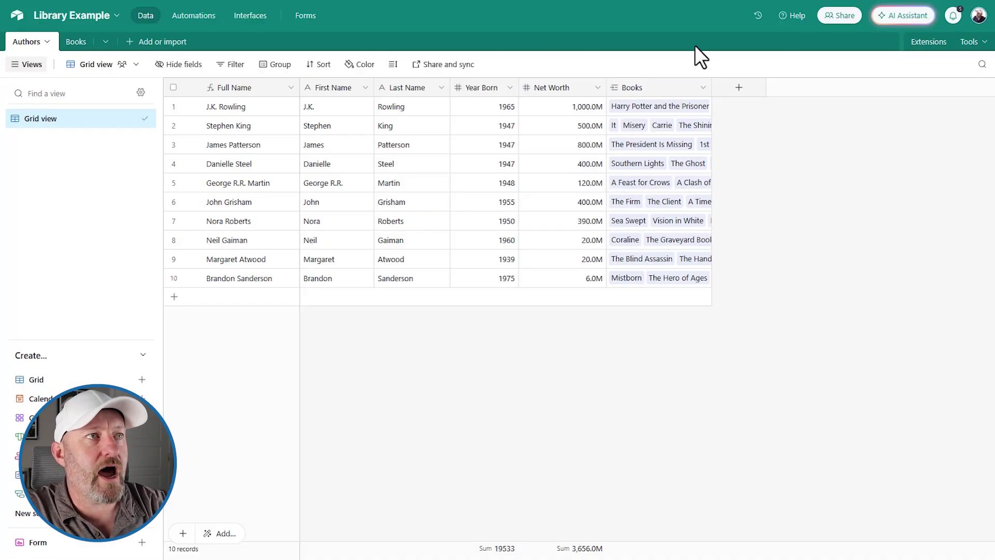
left_click(902, 18)
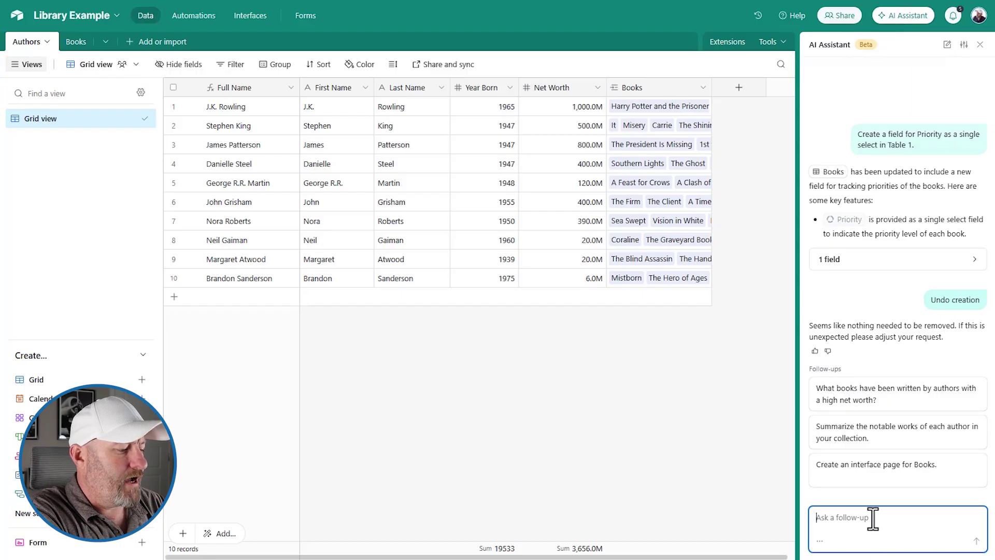
type("Hi, can ")
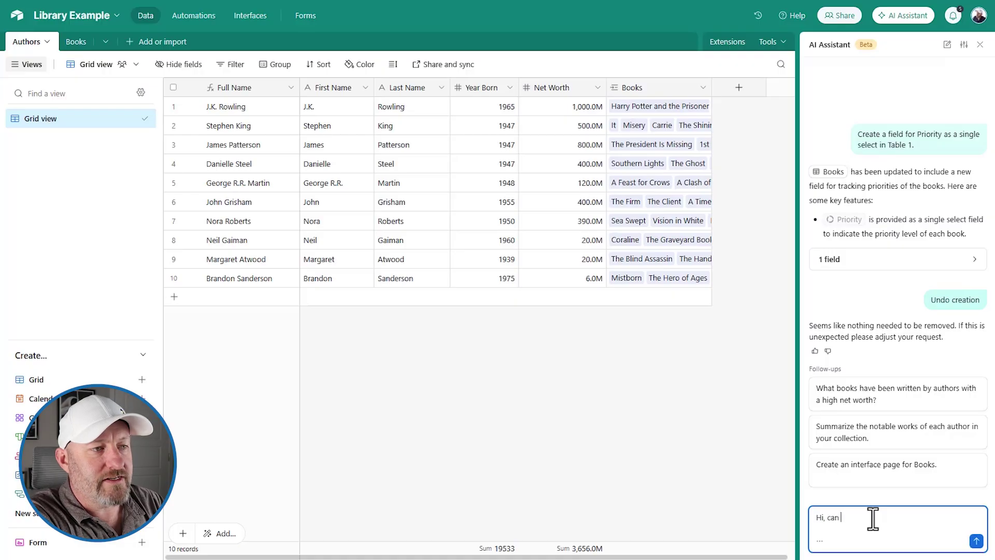
type("you create a new ")
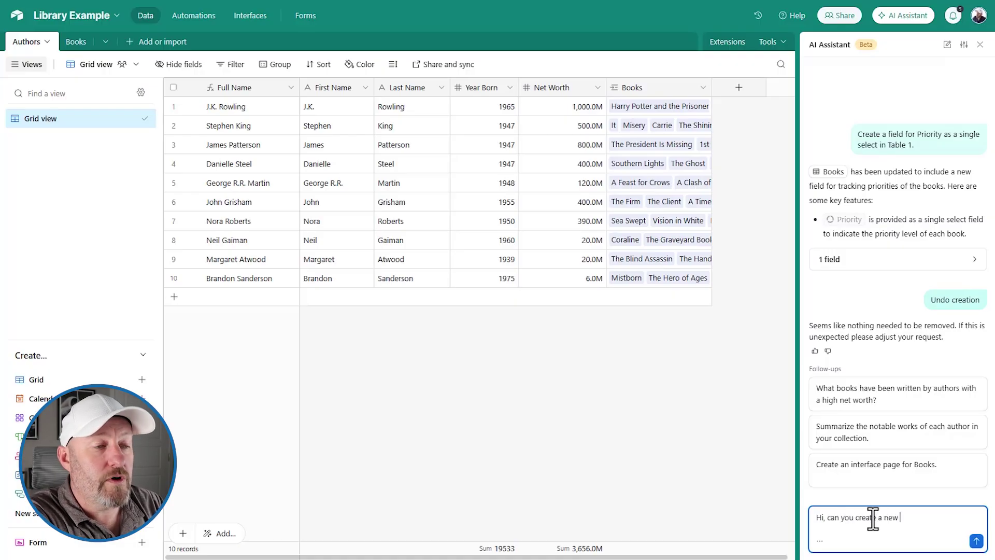
type("table for ")
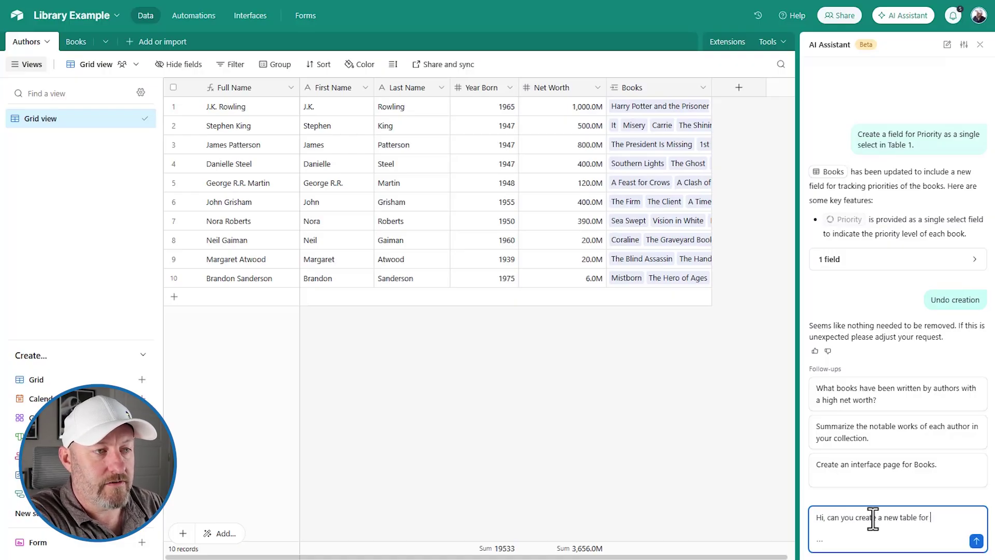
type("this database")
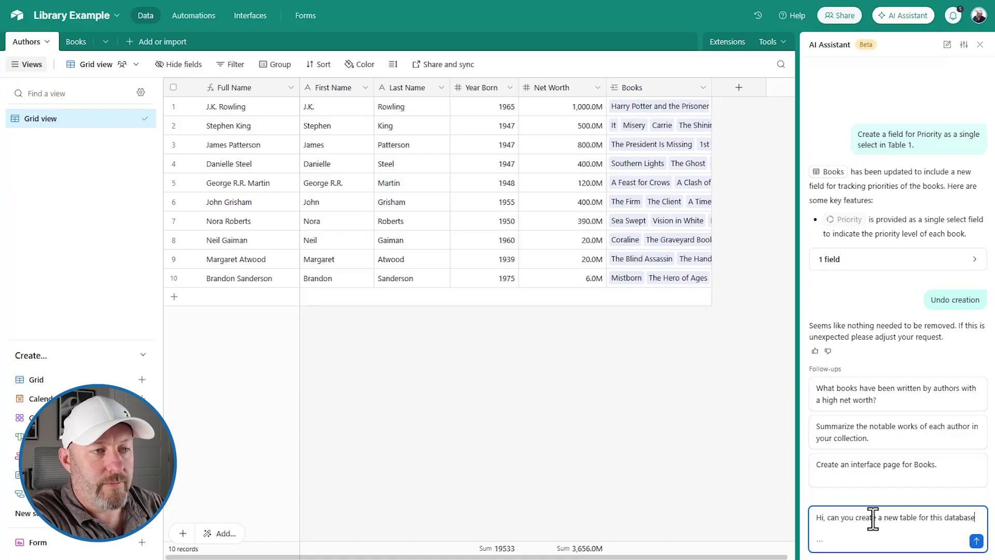
type(" that allows ")
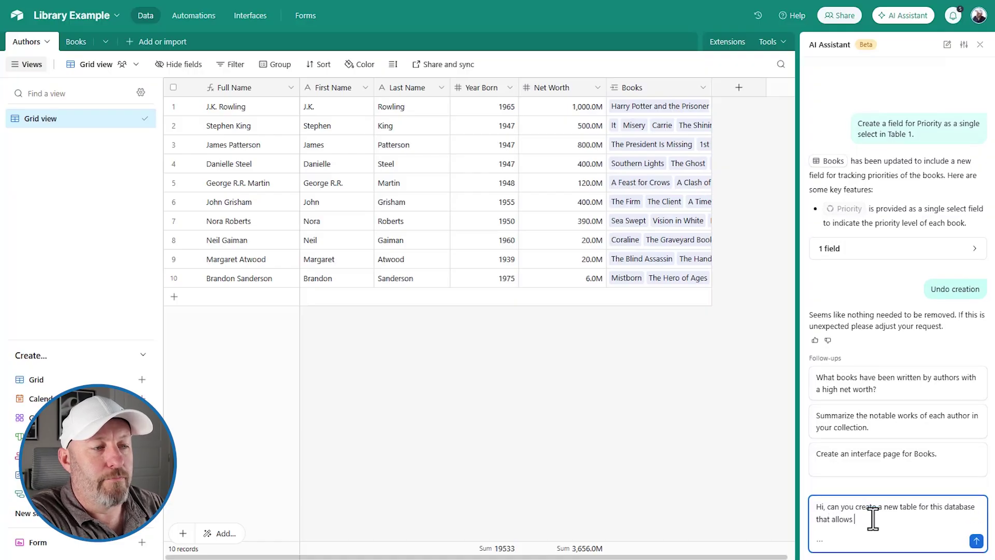
type("books to get chec")
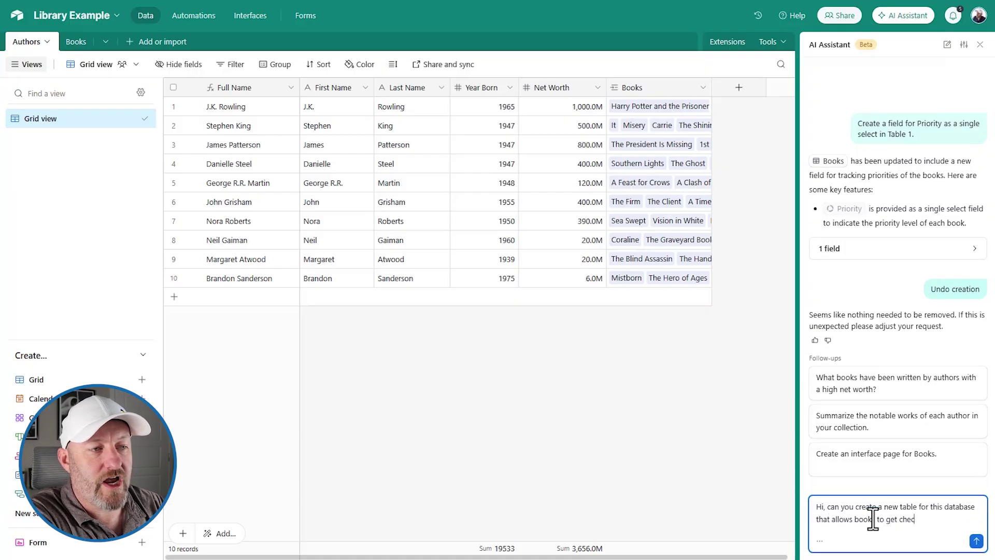
type("ked out ")
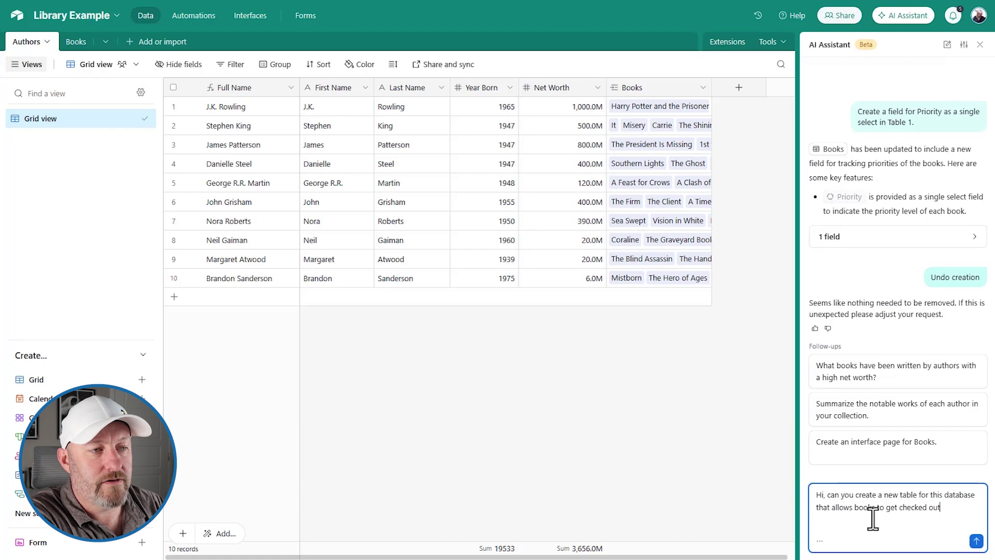
type("(like in a")
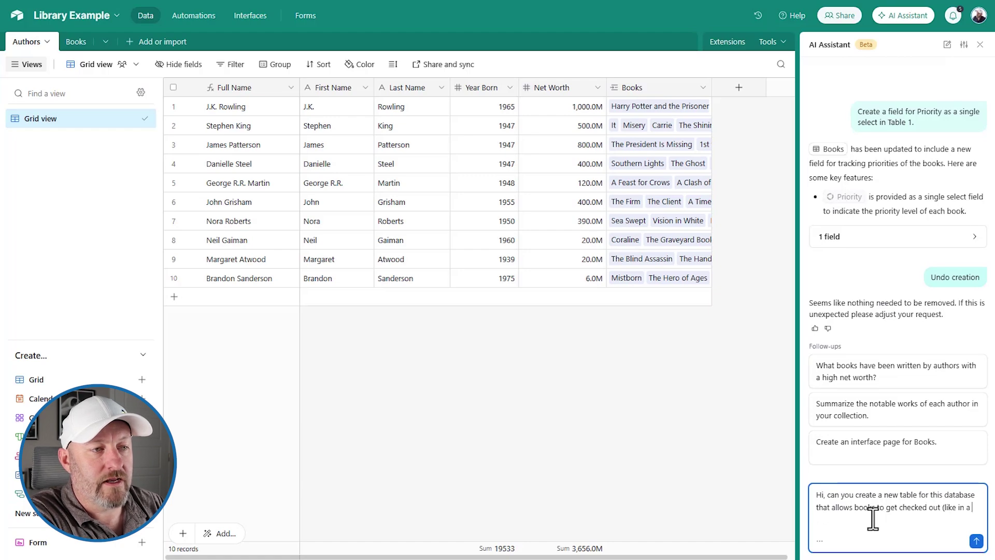
type(" library).")
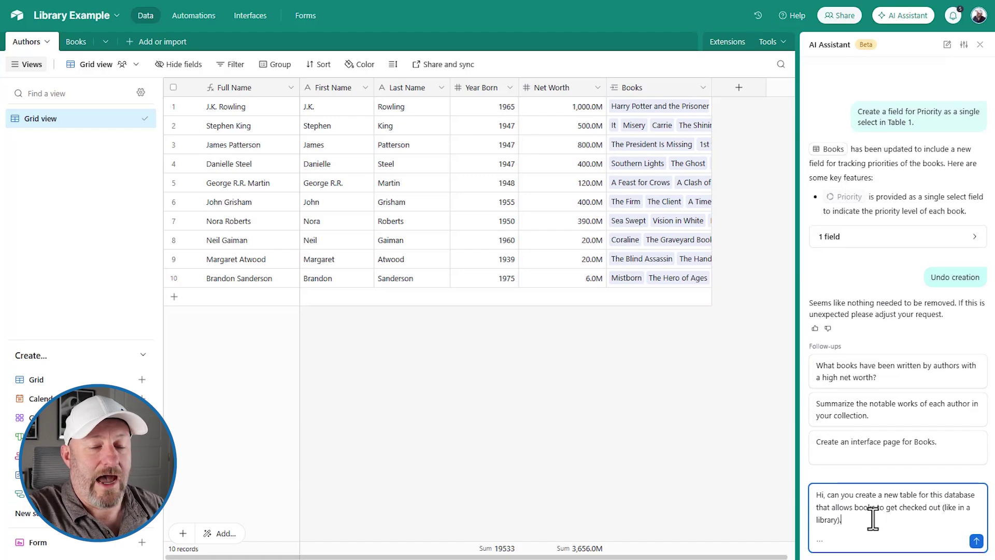
key("Return")
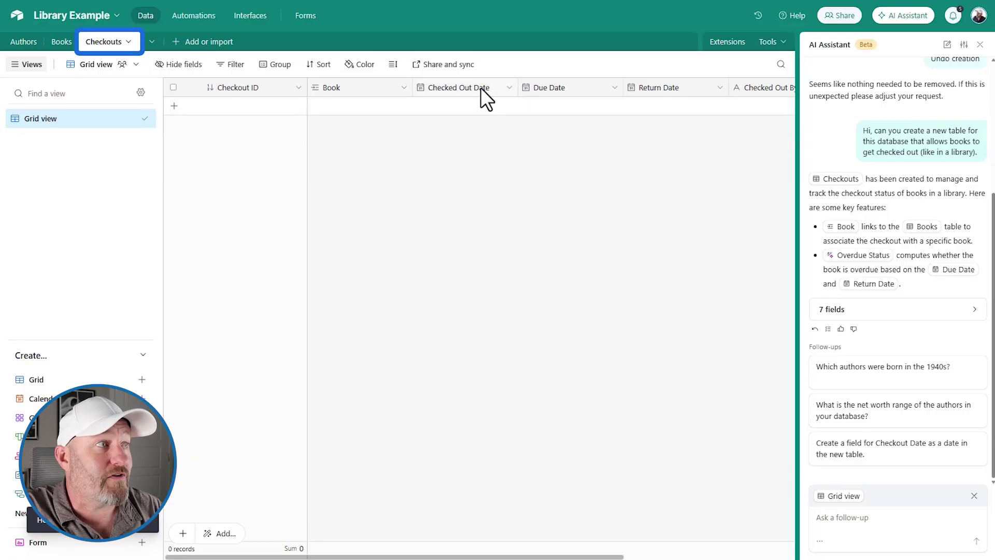
Scroll the new Checkouts table right to see its fields through Checked Out By and Overdue Status.
scroll(477, 92, "right", 3)
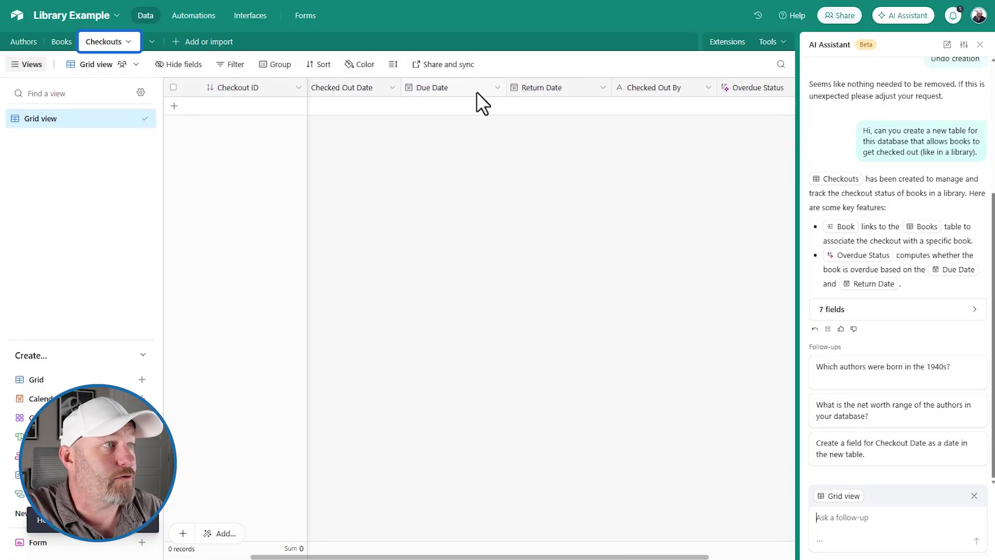
scroll(477, 92, "right", 2)
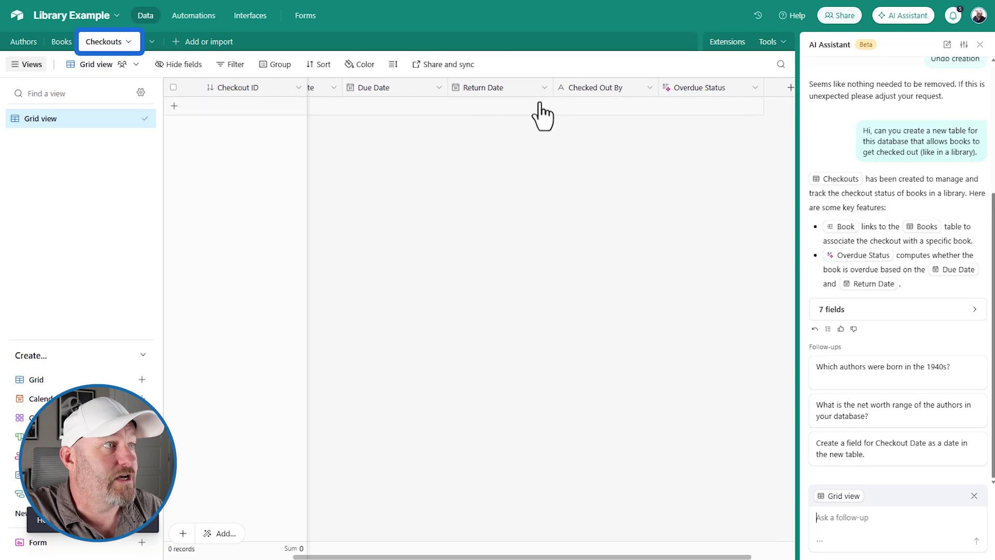
double_click(716, 86)
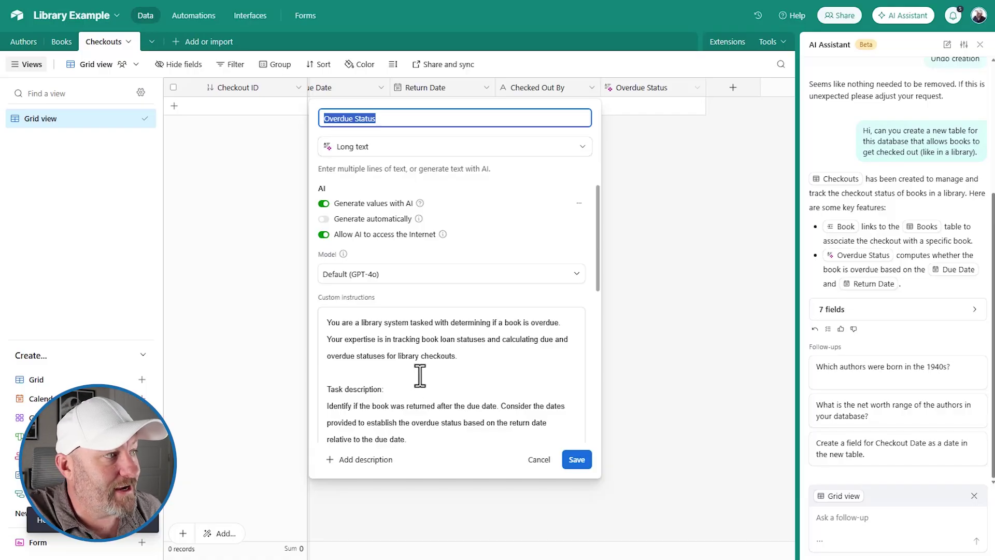
scroll(429, 371, "down", 4)
scroll(429, 370, "down", 2)
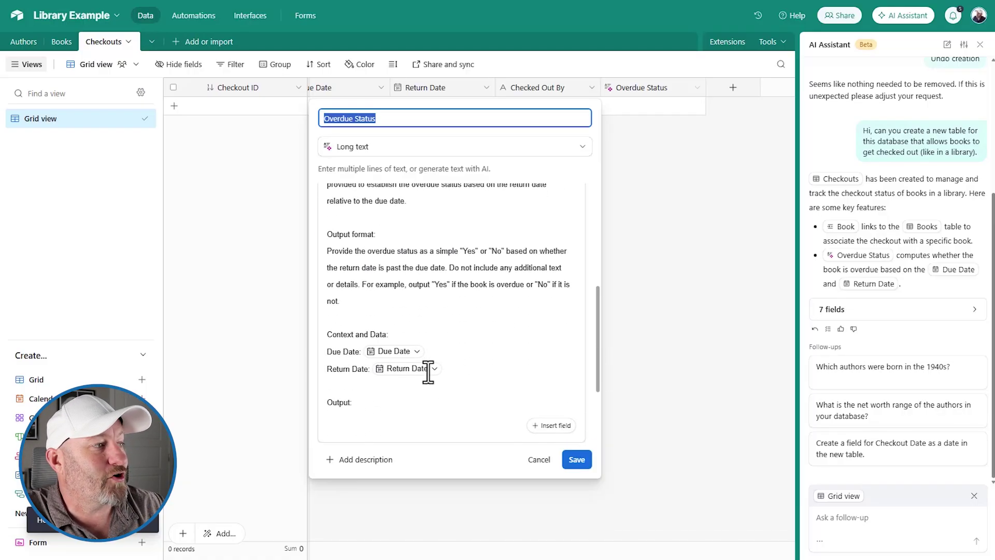
left_click(680, 270)
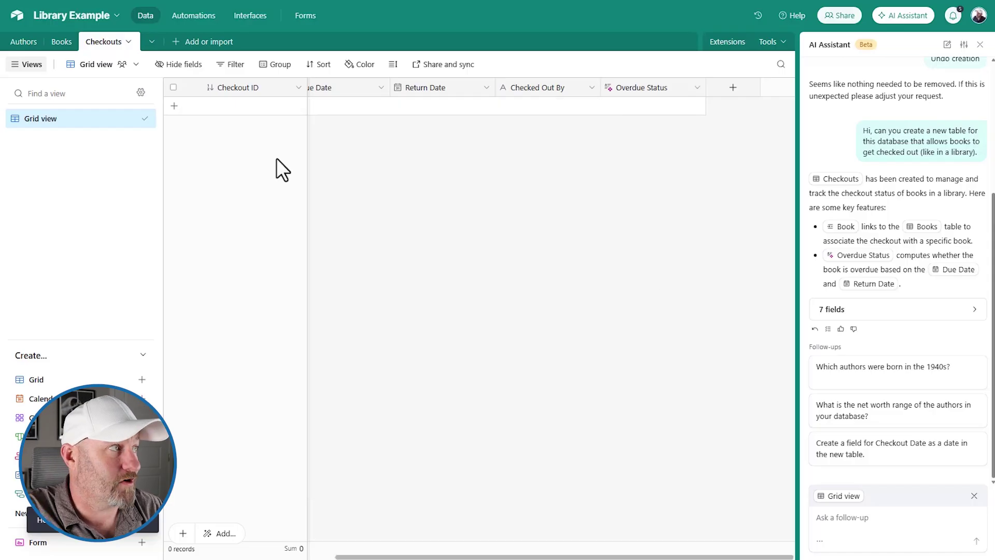
Add a new checkout record and link the book Misery to it.
left_click(239, 106)
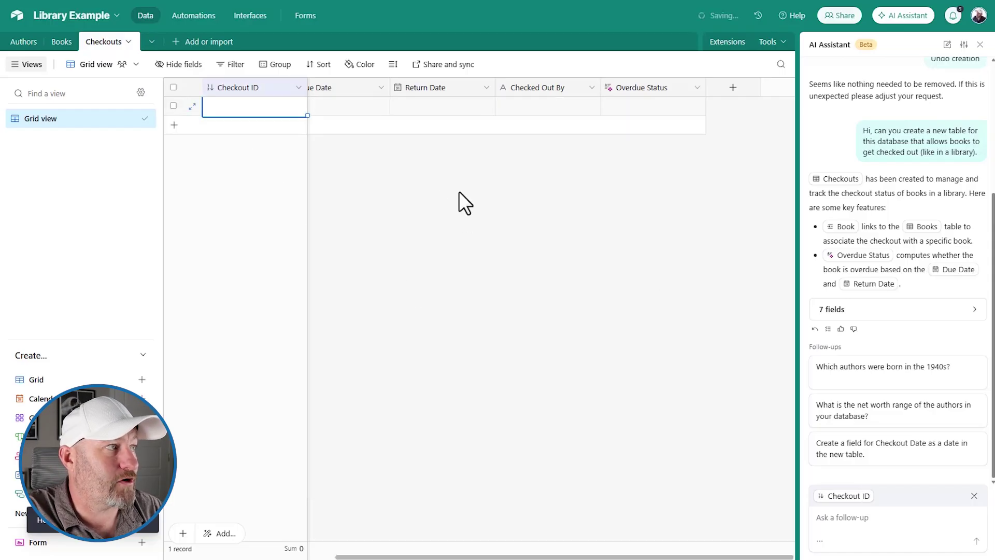
left_click(281, 112)
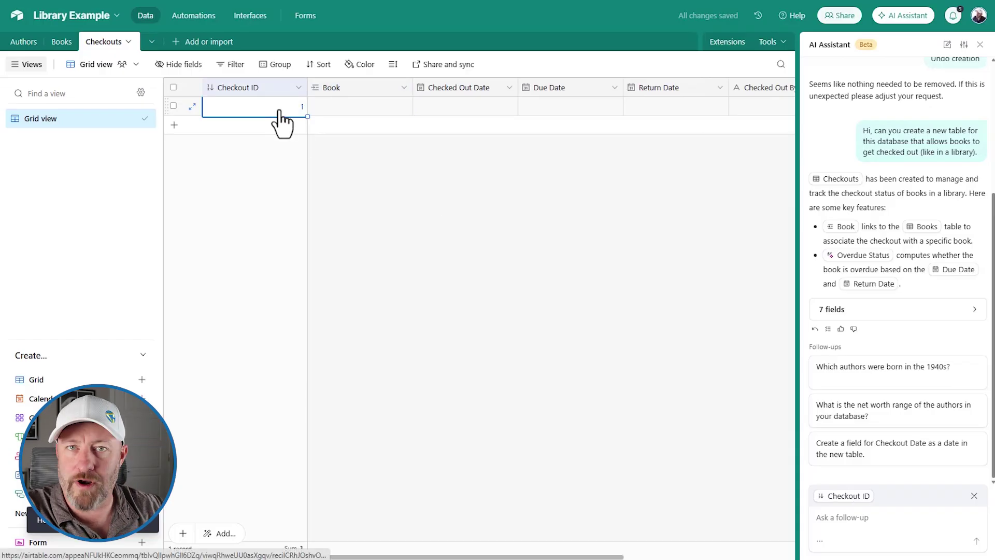
left_click(322, 106)
left_click(316, 105)
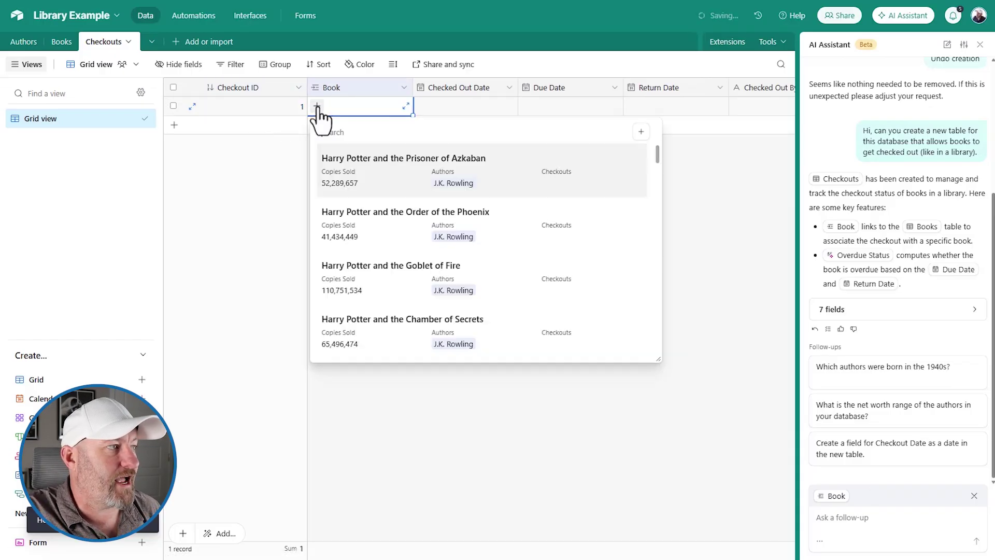
scroll(363, 301, "down", 5)
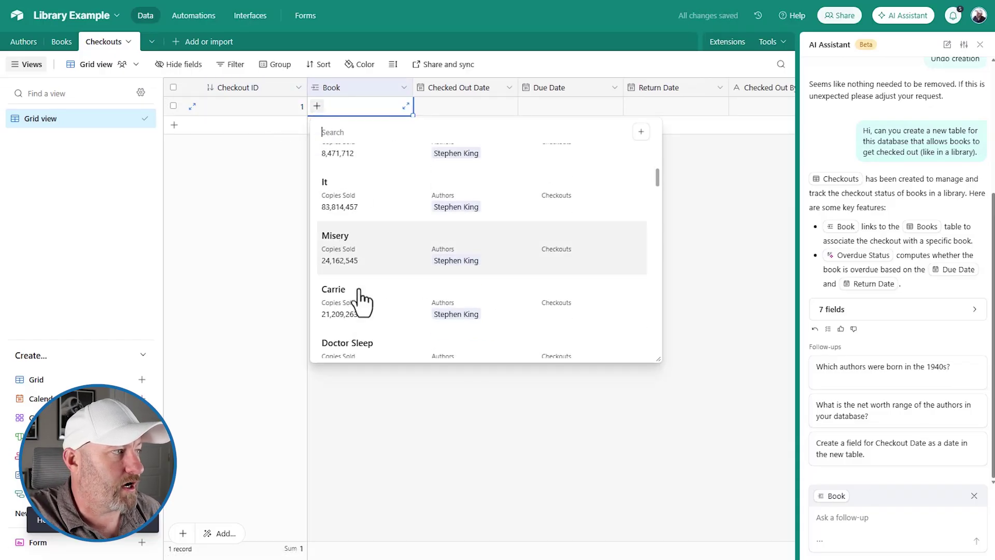
left_click(352, 259)
Set Checked Out Date to 4/1/2025 and Due Date to 4/14/2025, leaving Return Date empty.
double_click(455, 109)
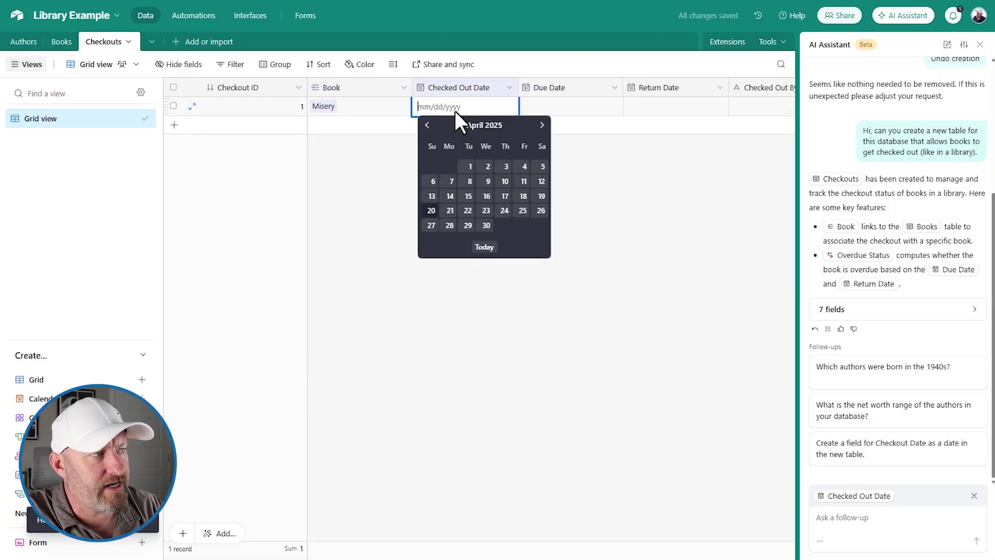
left_click(470, 167)
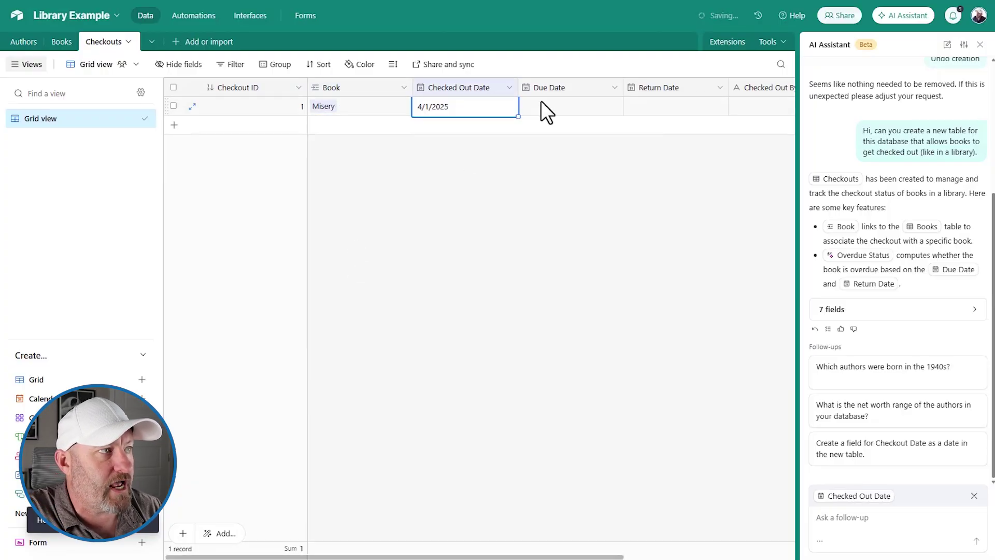
double_click(542, 111)
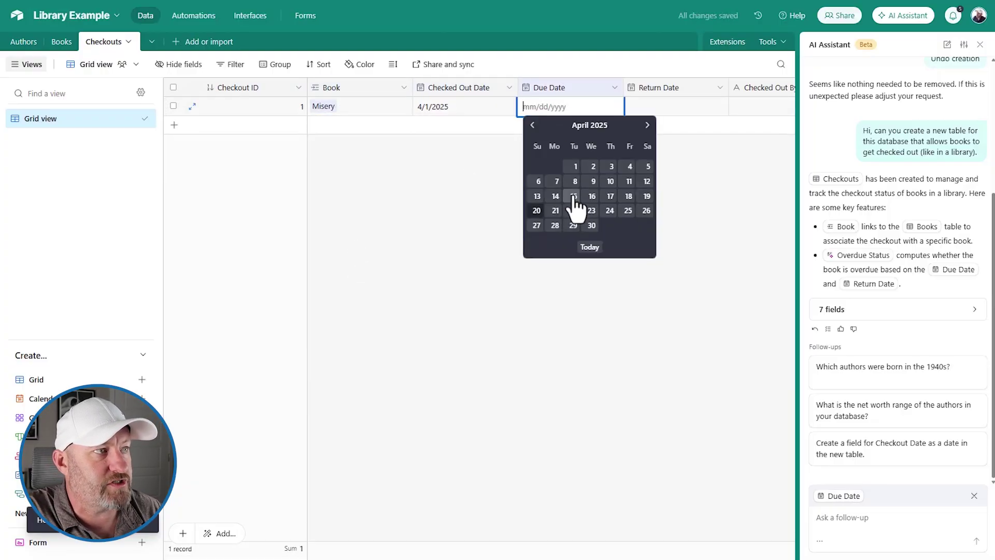
left_click(555, 196)
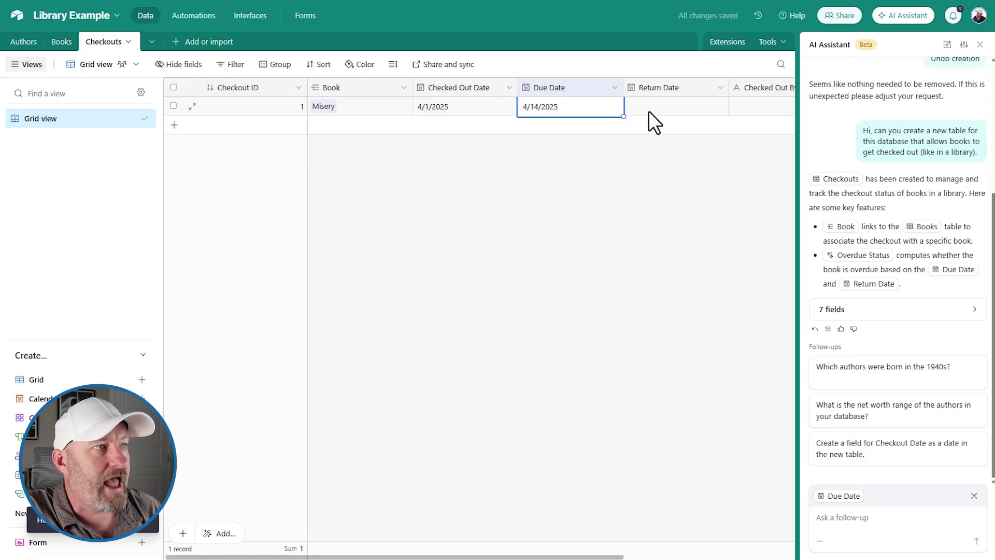
left_click(653, 107)
left_click(652, 107)
left_click(526, 214)
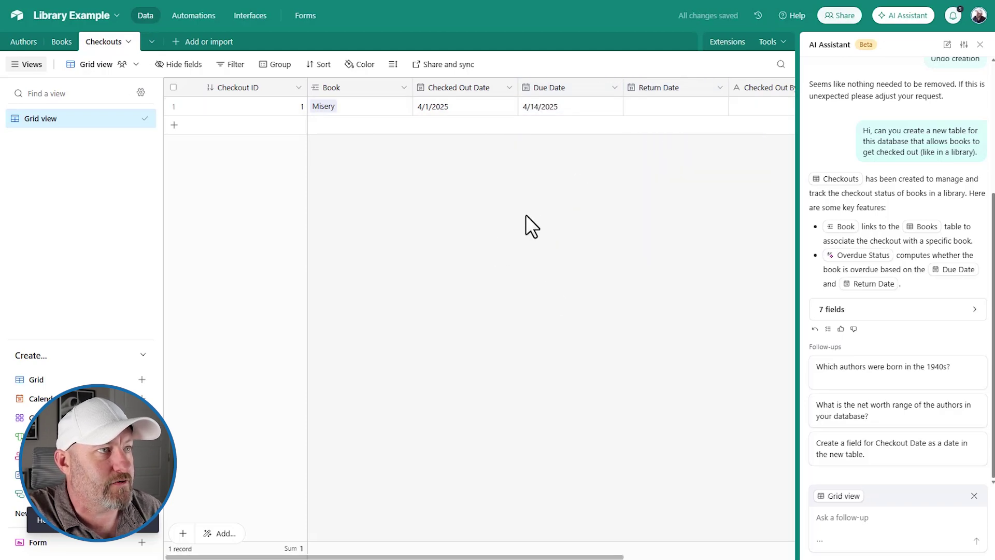
Enter the borrower's name in the Checked Out By field.
scroll(526, 215, "right", 5)
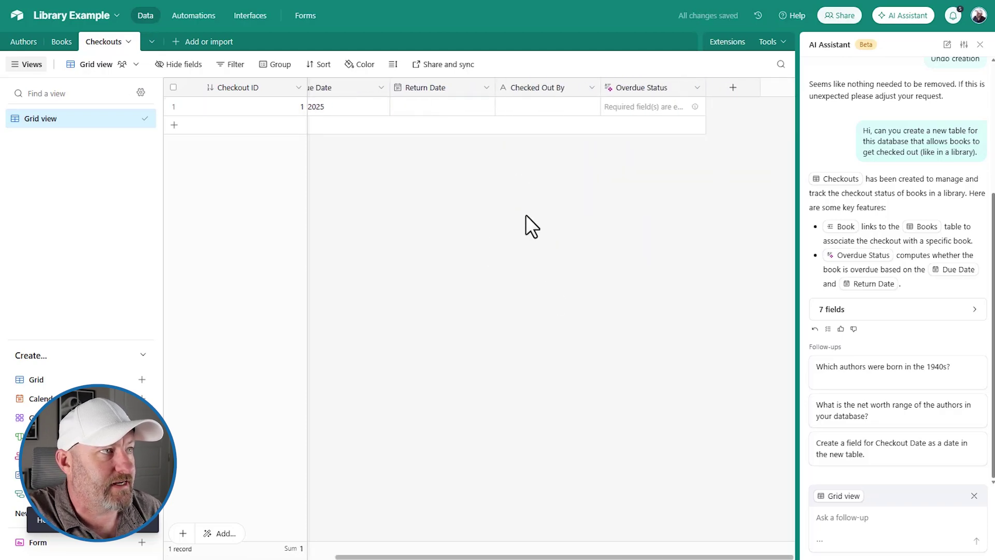
double_click(527, 104)
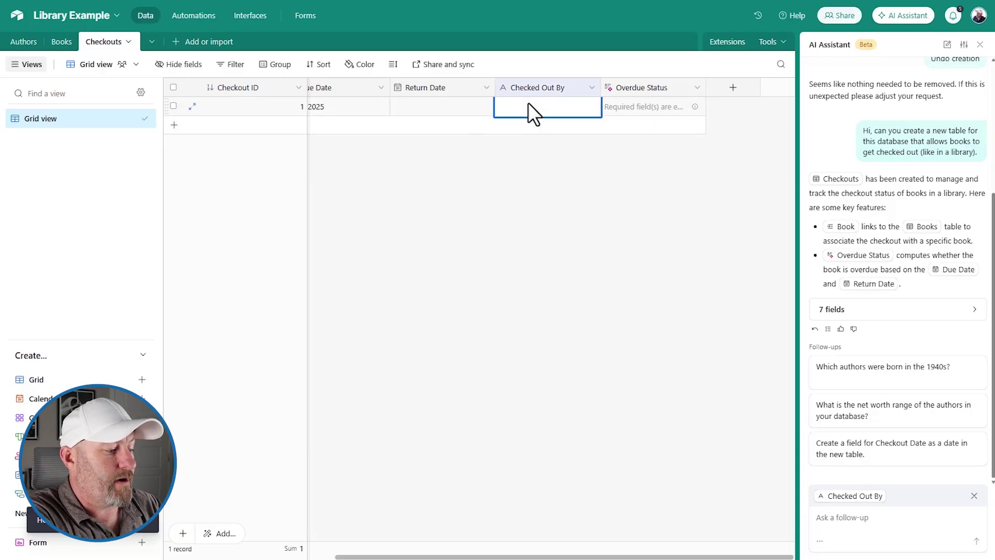
type("Gareth")
left_click(635, 171)
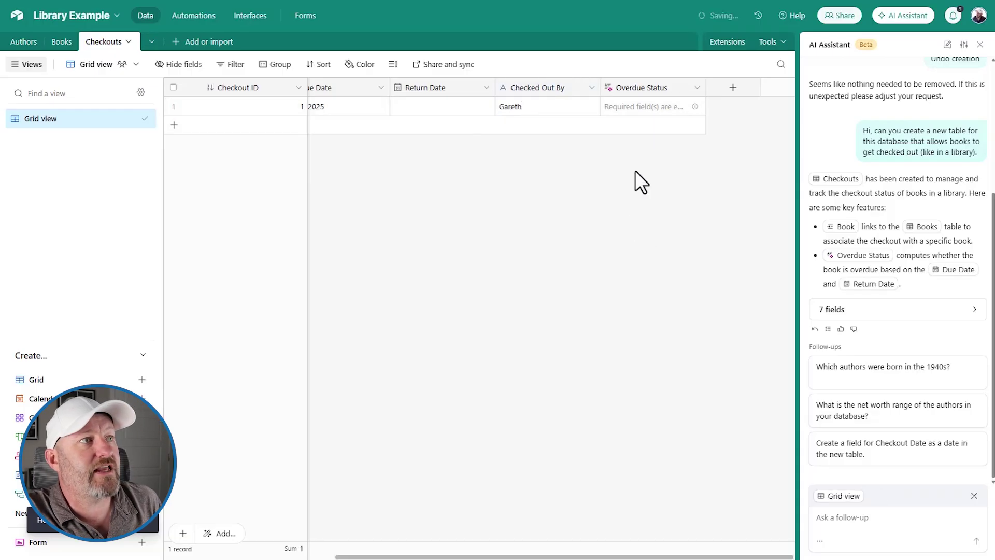
left_click(669, 107)
Drag the Overdue Status column wider to show its full message.
left_click(648, 227)
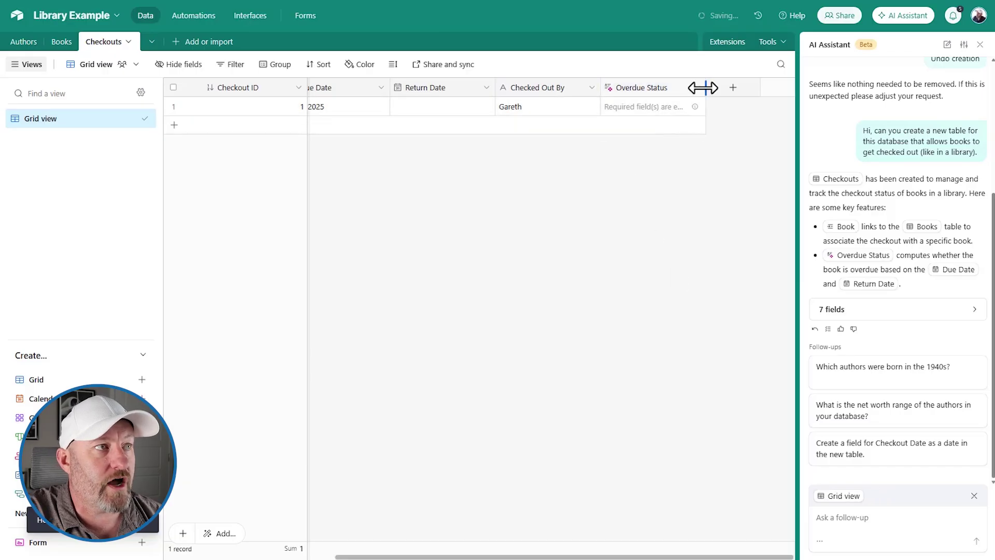
left_click_drag(706, 87, 777, 87)
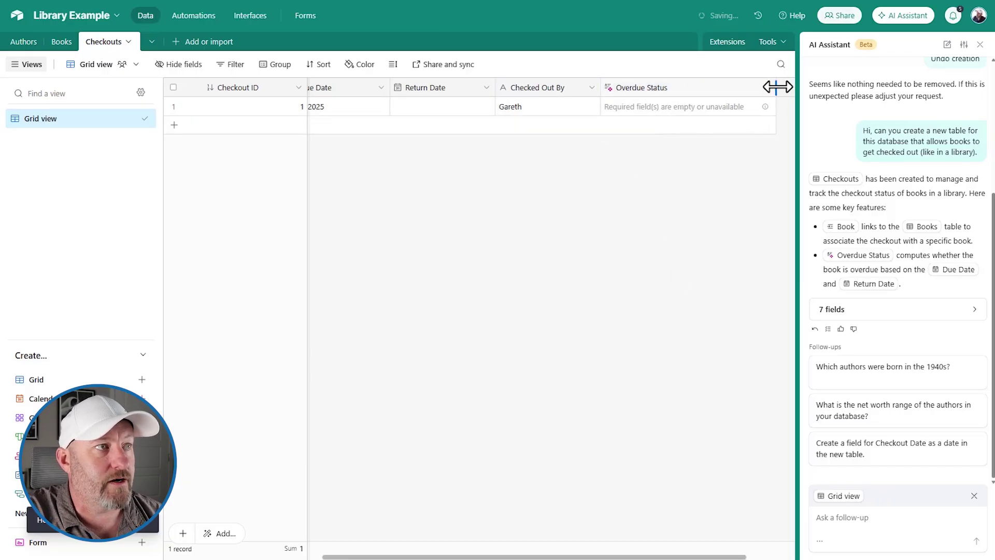
left_click(670, 102)
Review the Overdue Status field's AI prompt and close it without changes.
double_click(668, 88)
scroll(486, 362, "down", 5)
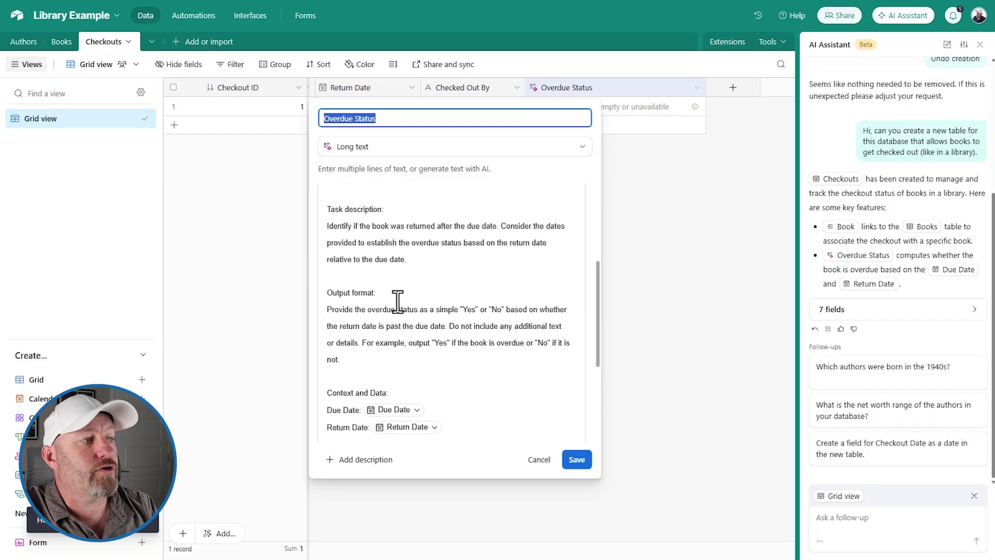
scroll(353, 298, "down", 3)
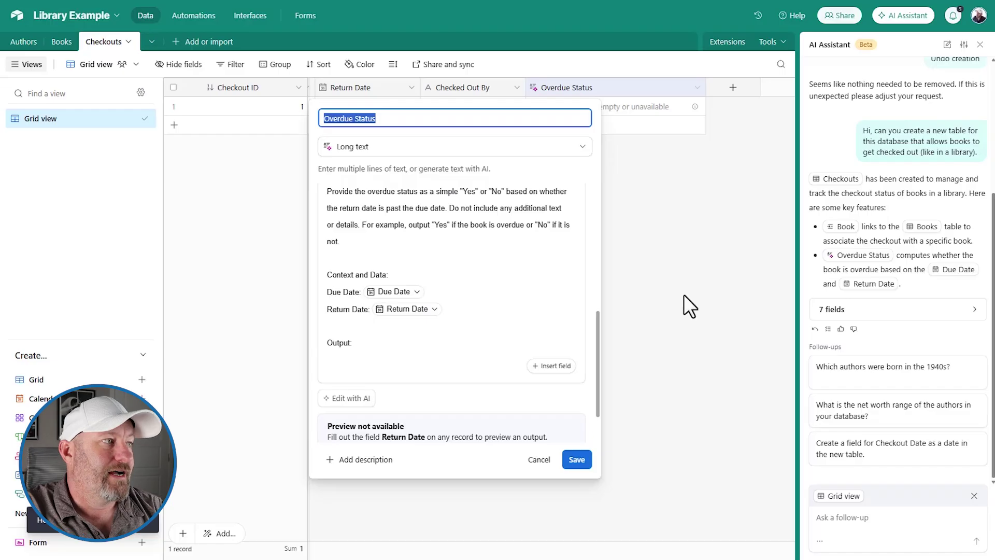
left_click(660, 229)
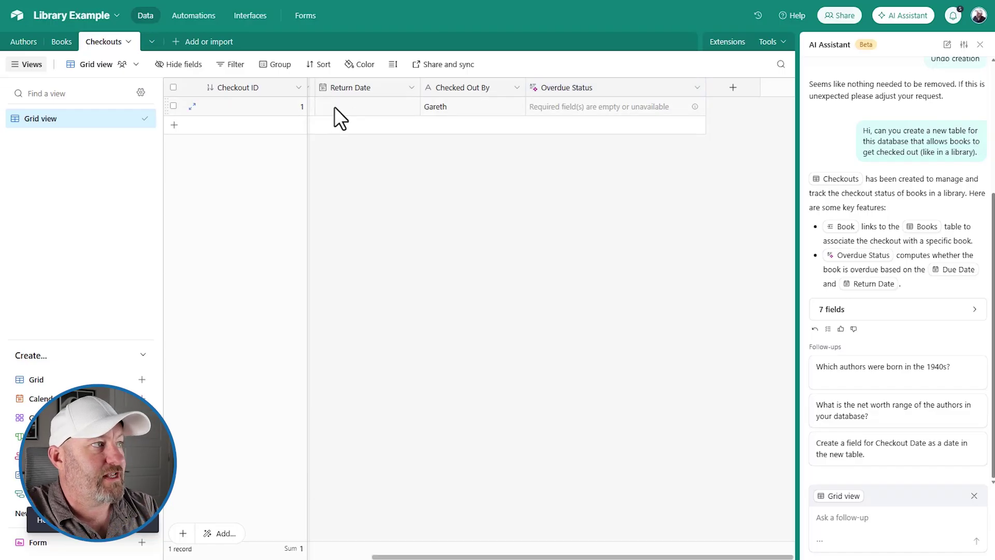
left_click(298, 108)
key("Right")
key("Right")
key("Right")
key("Right")
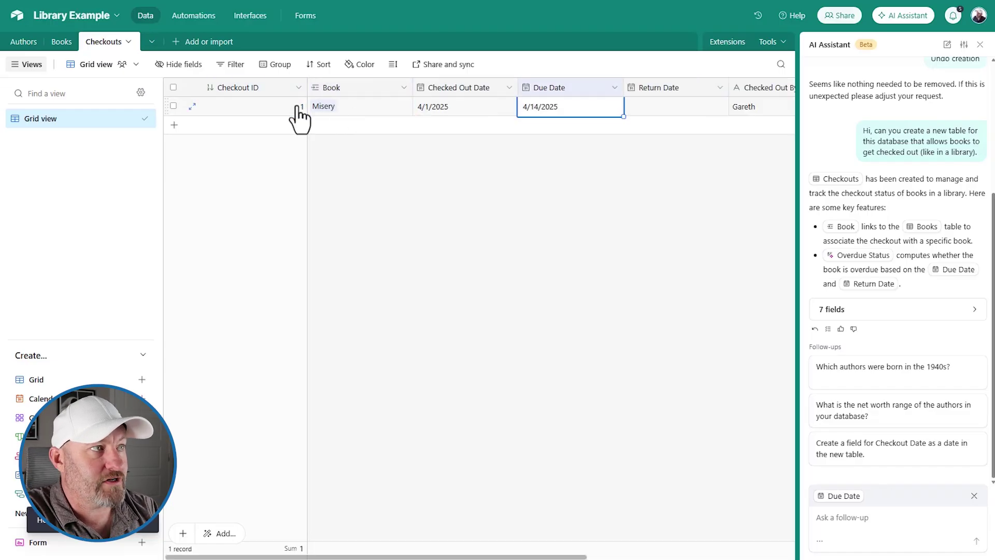
left_click(548, 113)
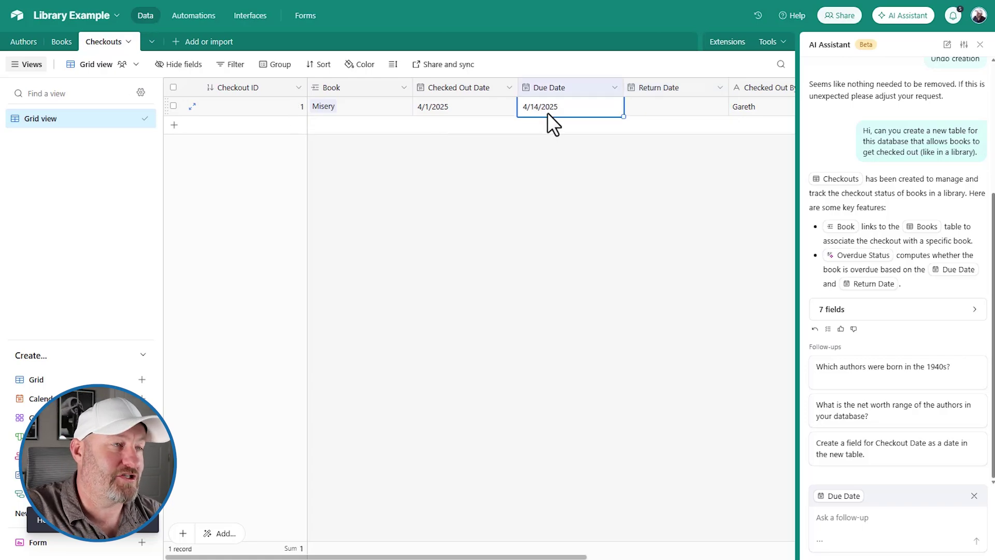
scroll(647, 112, "right", 4)
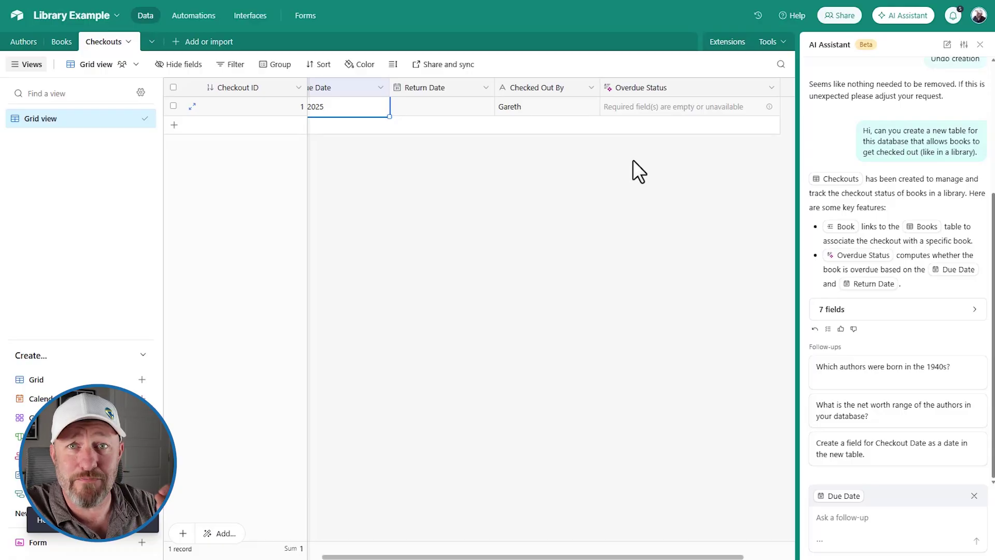
key("Left")
key("Left")
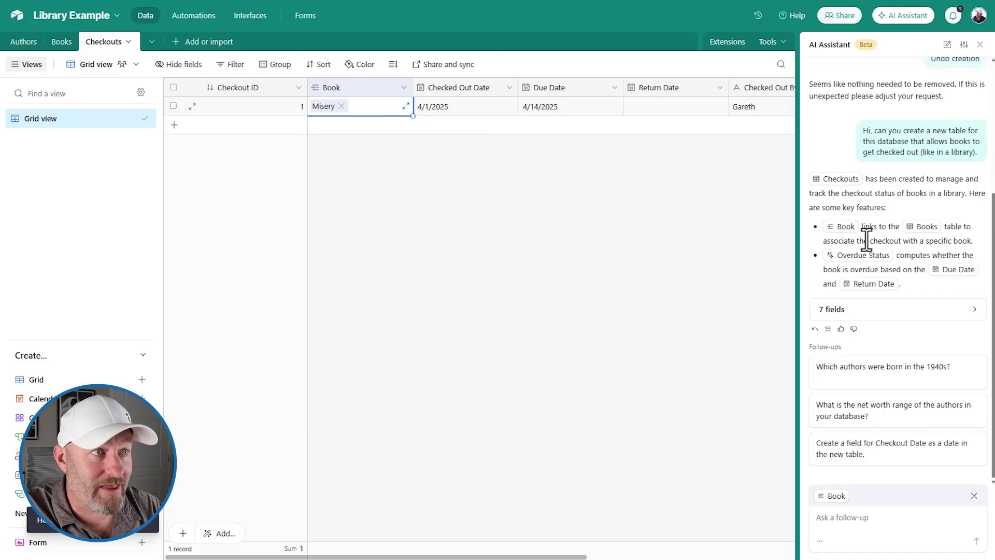
scroll(915, 242, "up", 1)
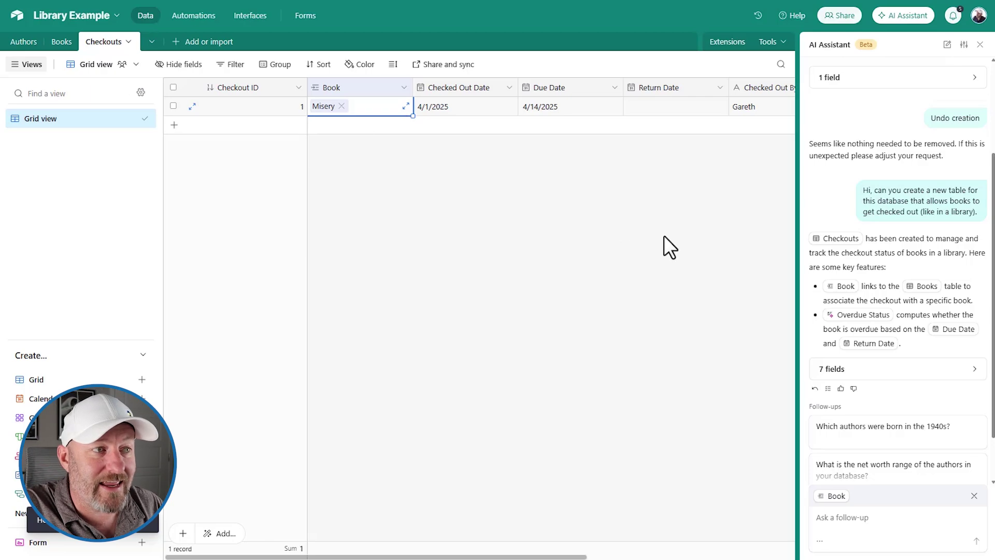
scroll(888, 272, "down", 2)
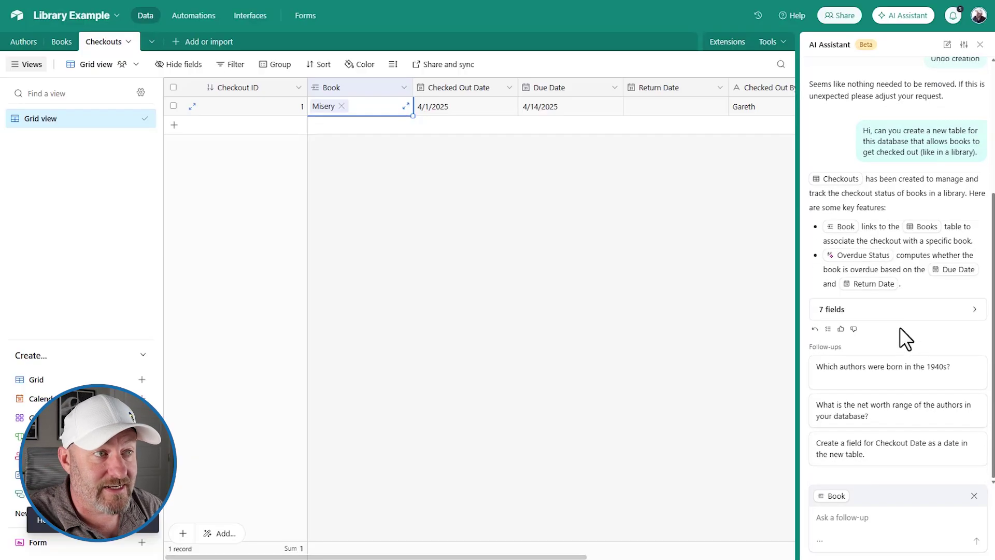
left_click(877, 519)
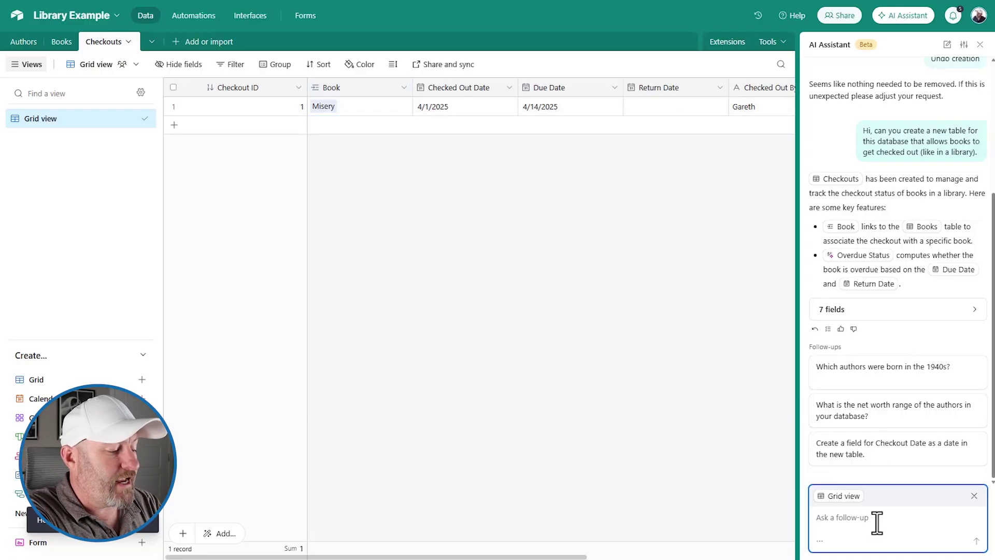
Ask the AI assistant to build an interface from this data showing the library's books.
type("Can you buil")
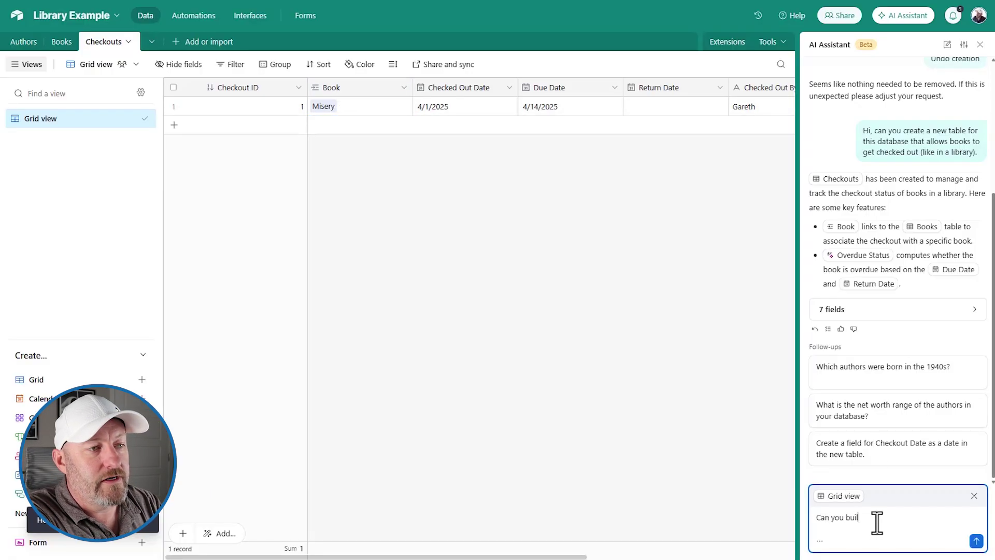
type("d an interface f")
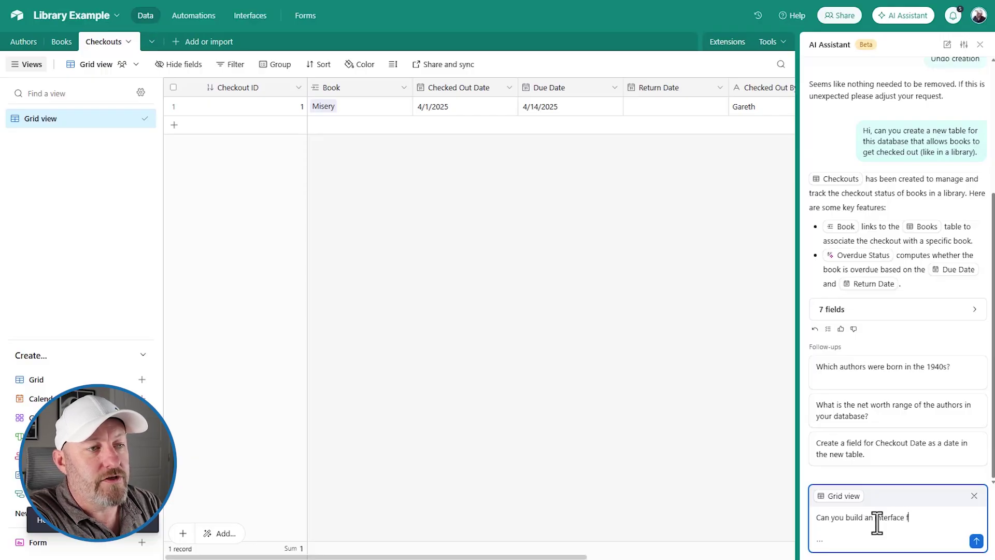
key("BackSpace")
type("usin")
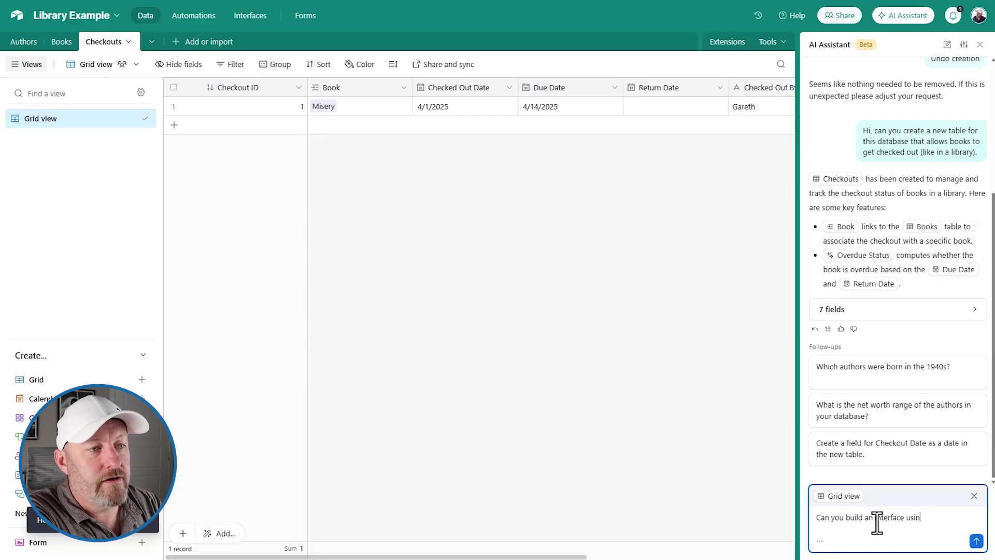
type("g this data")
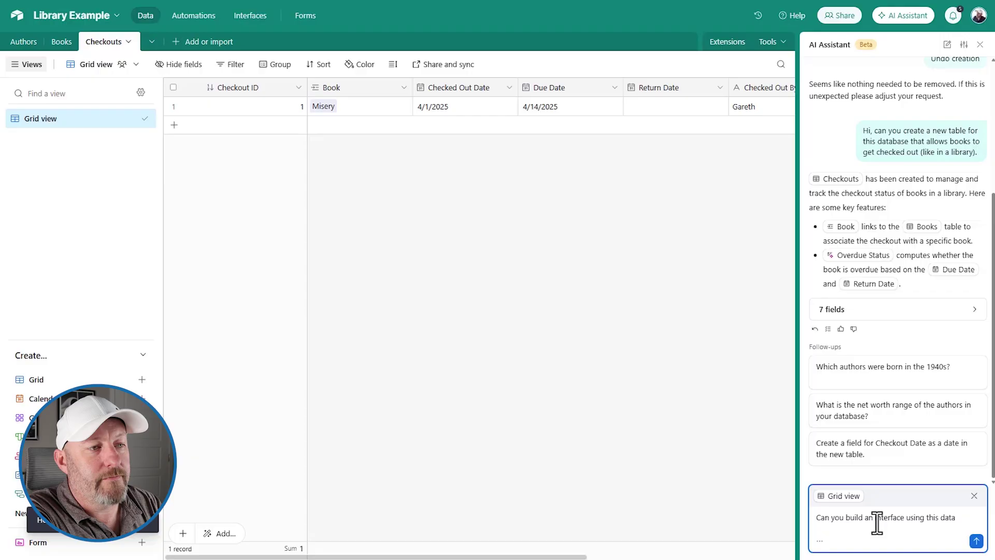
type("? I'd like o")
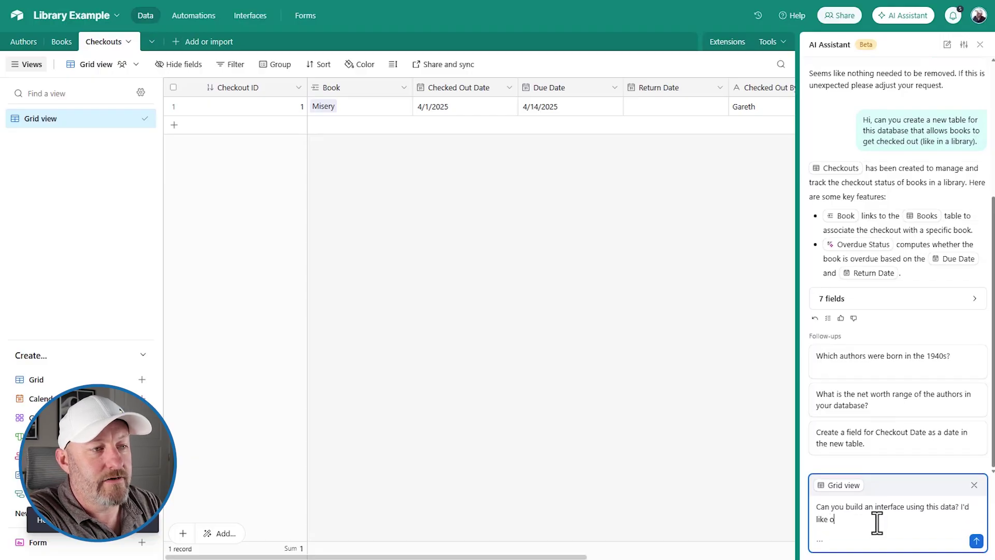
key("BackSpace")
type("to see the booke")
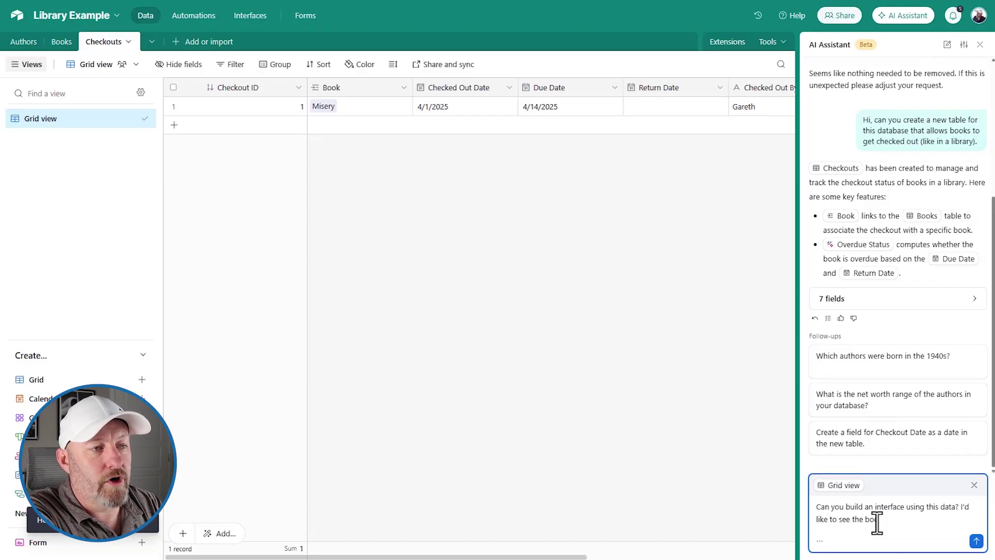
key("BackSpace")
key("BackSpace")
type("s we have")
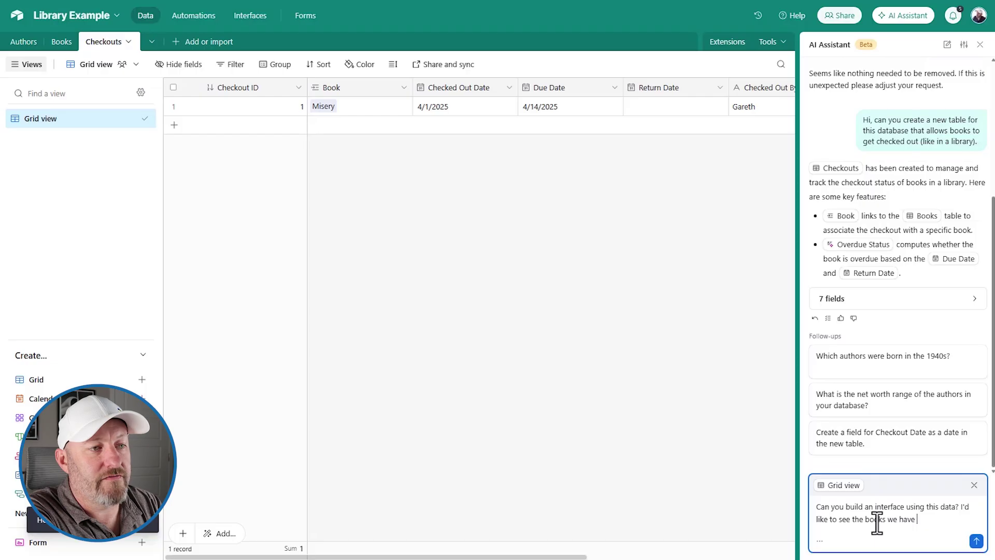
type(" in the library")
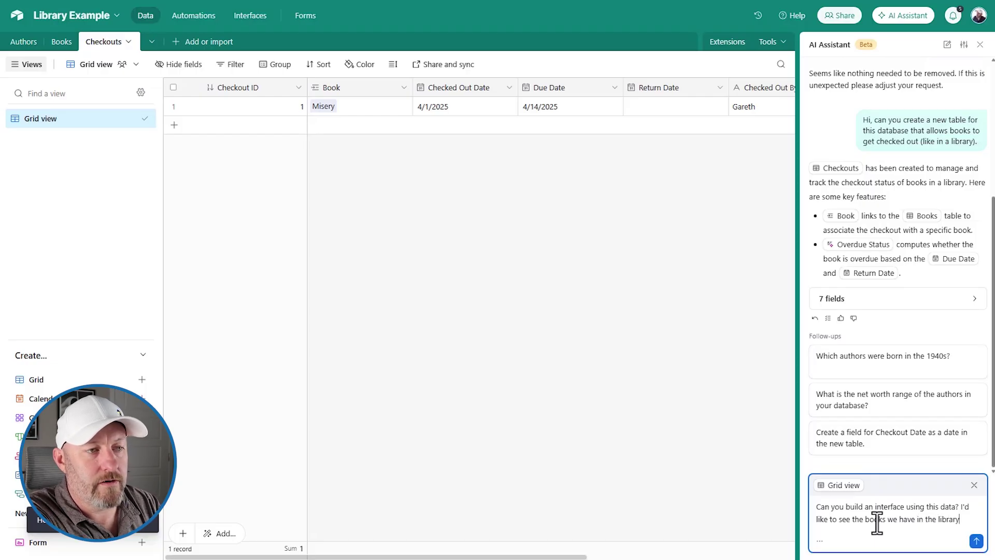
key("Return")
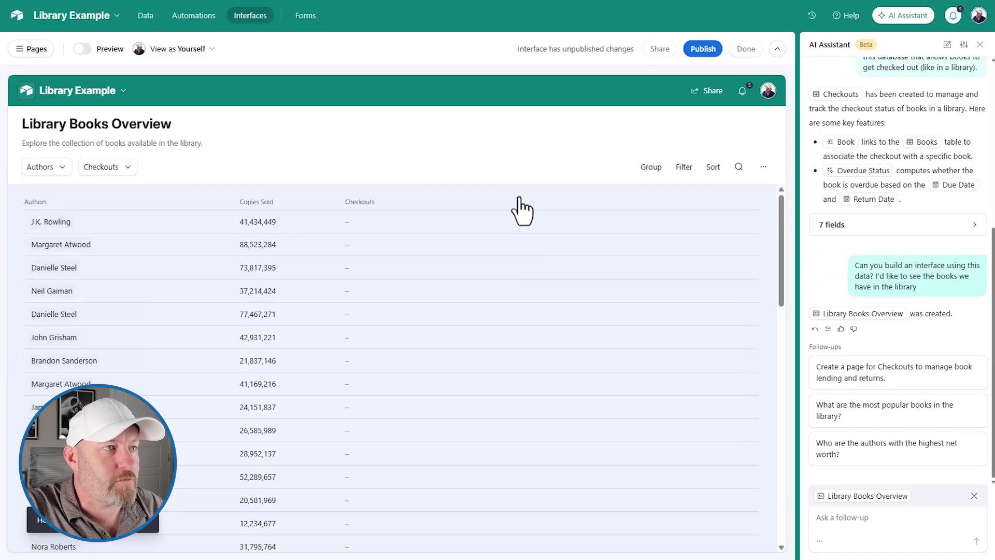
Open the settings panel for the Library Books Overview list.
left_click(516, 202)
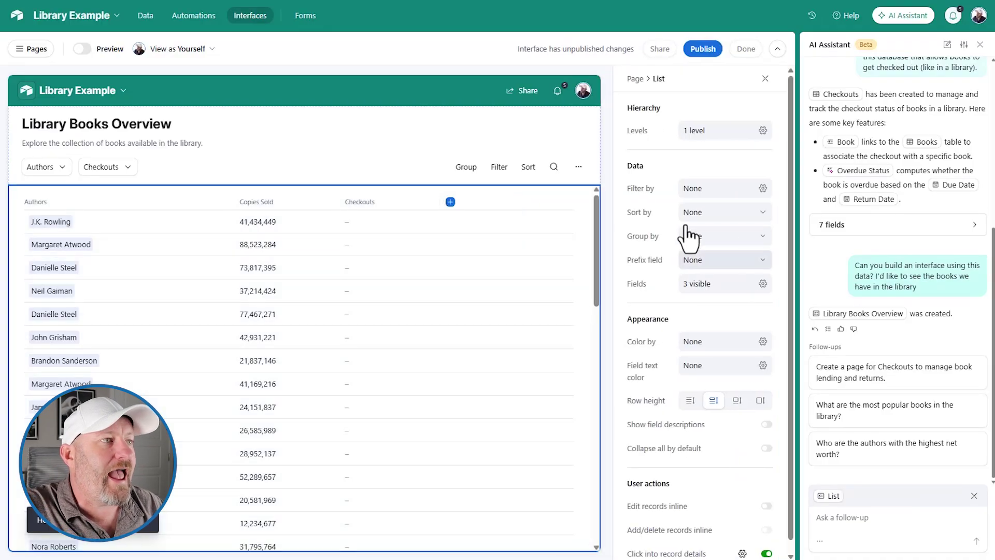
Ask the AI assistant: 'can you add the book title to the interface list?'.
left_click(860, 517)
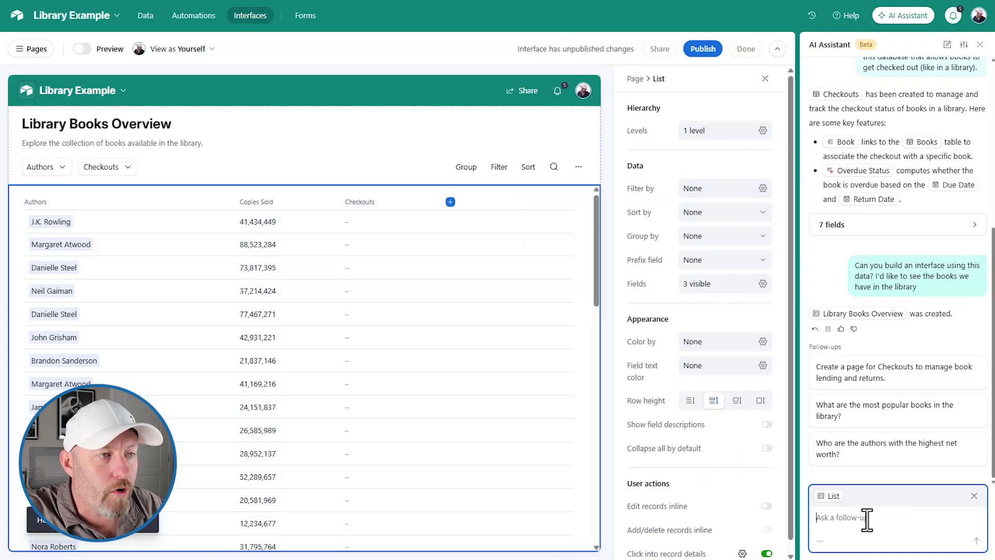
type("can you")
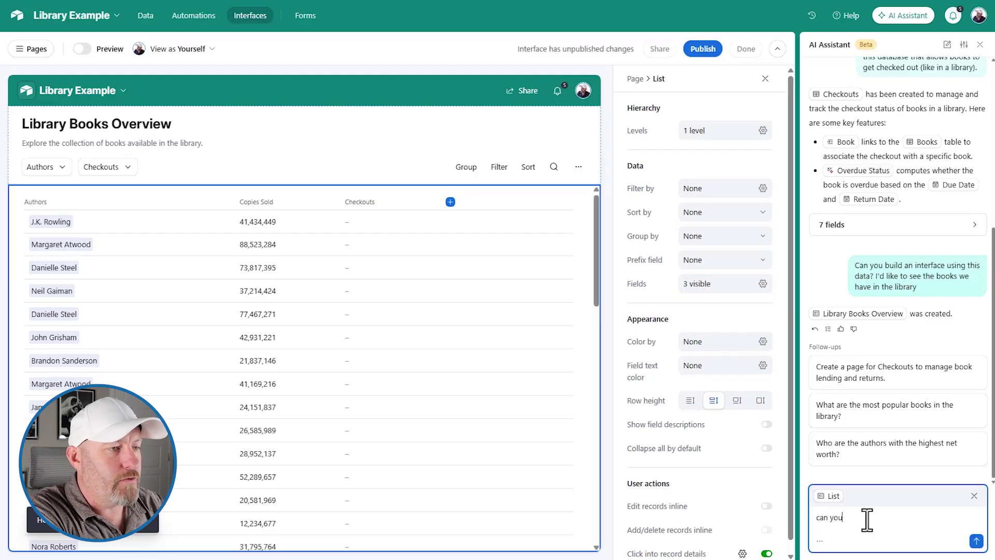
type(" add the book tit")
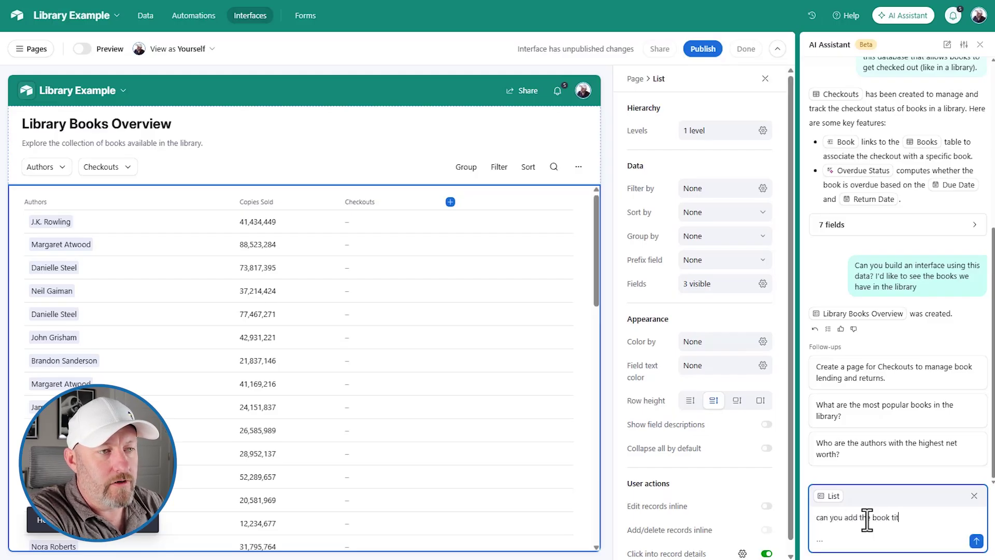
type("le to the inte")
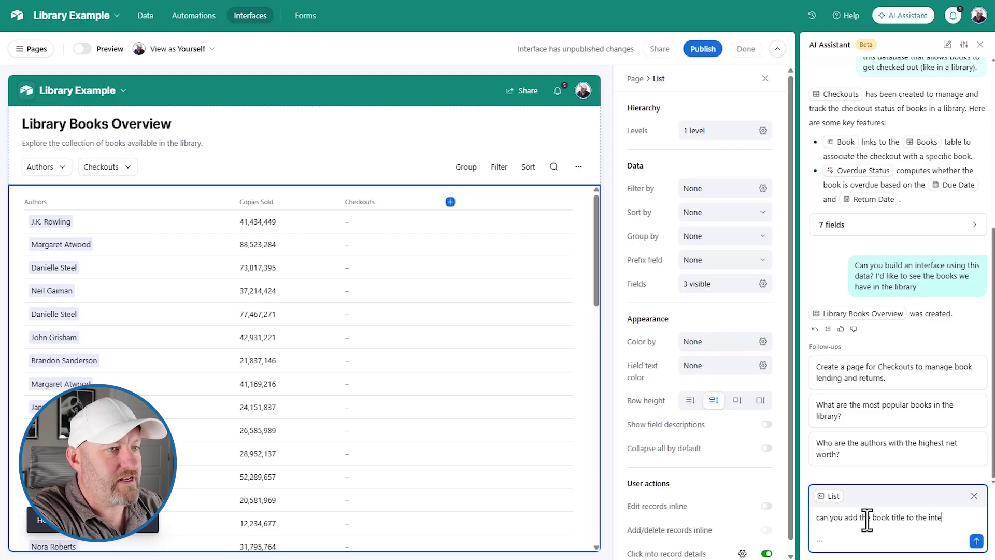
type("rface list?")
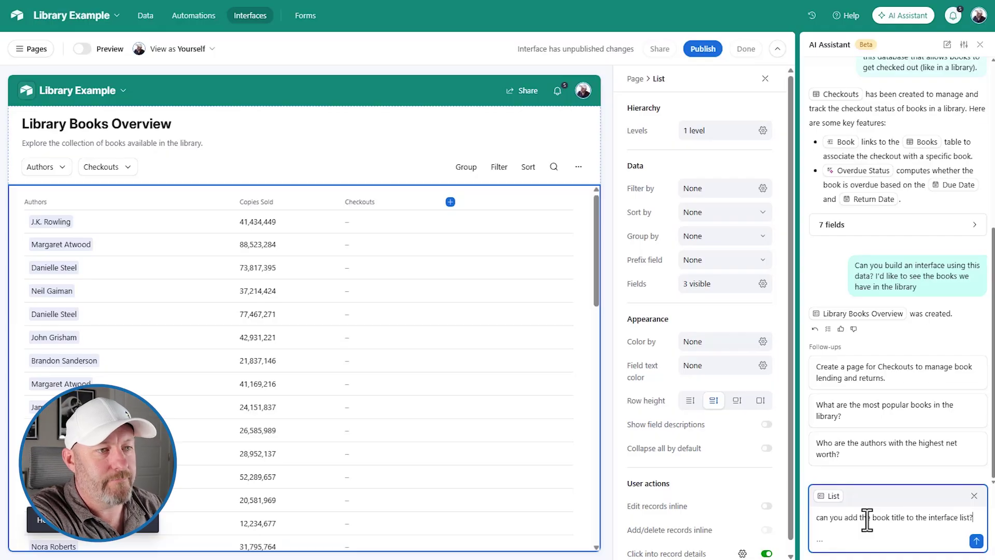
key("Return")
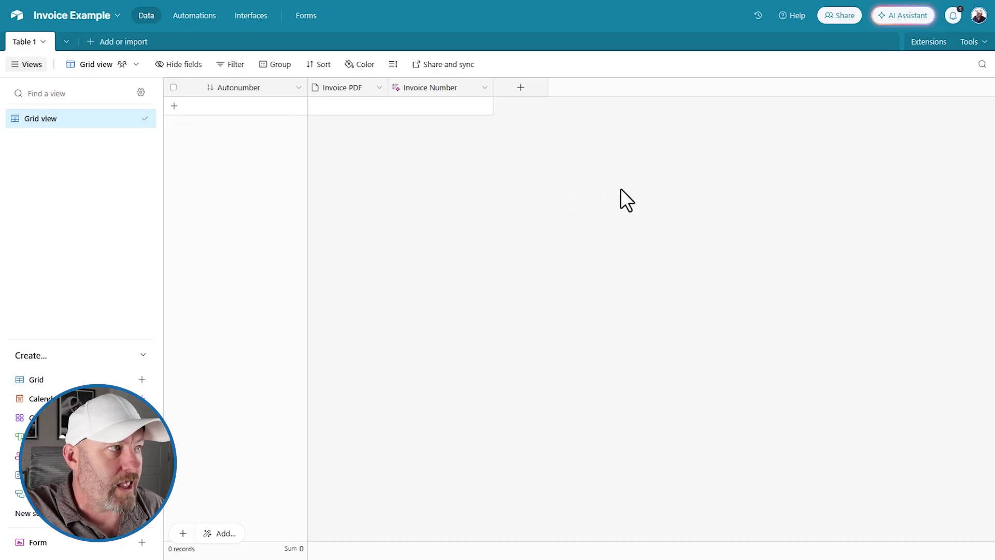
Check the Invoice Number field's AI prompt, then add a new empty invoice record.
double_click(421, 90)
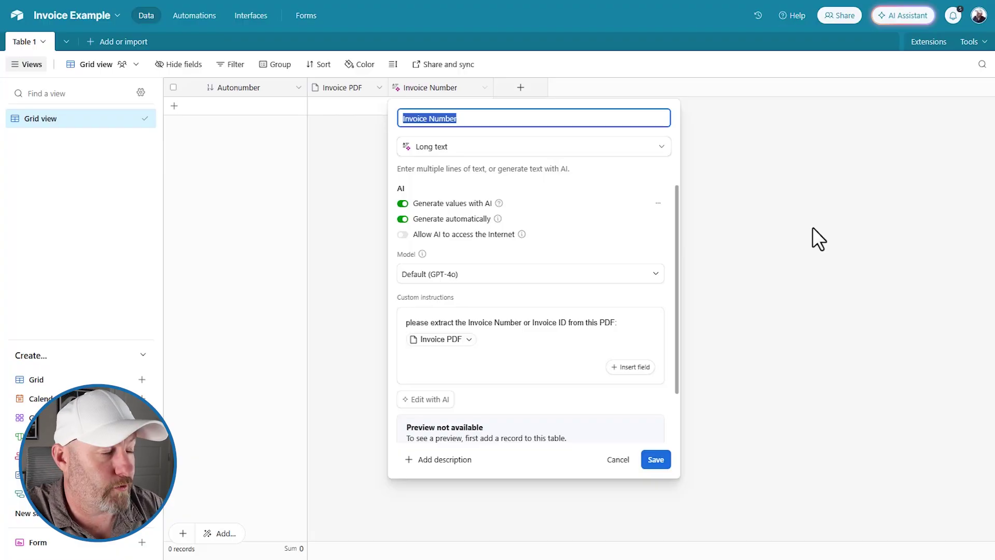
key("Escape")
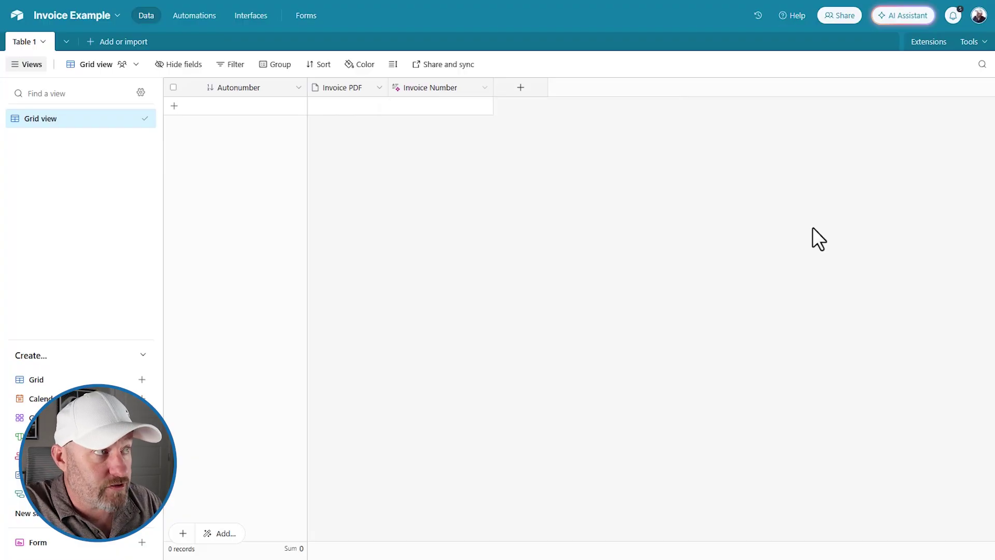
left_click(334, 109)
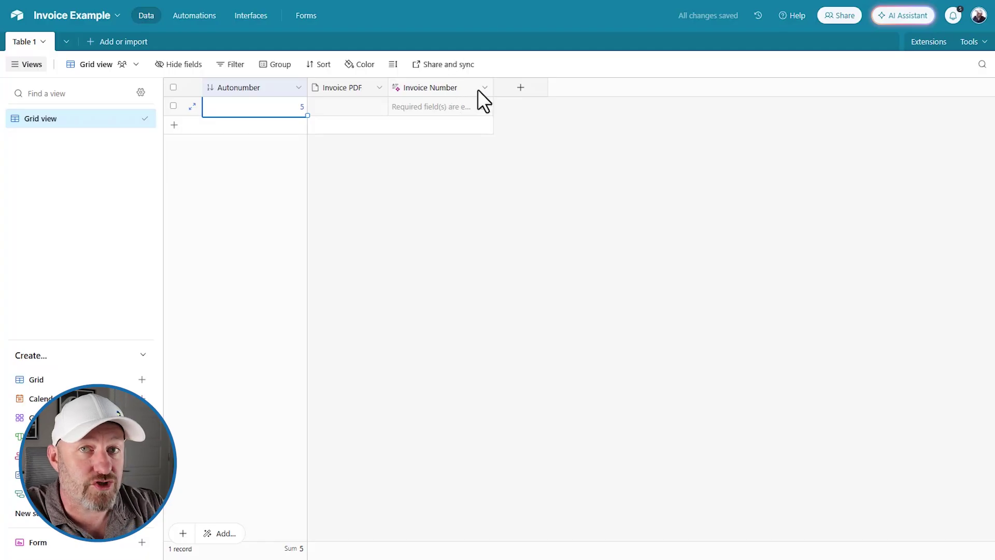
Start a new field and filter the type list by 'num', then by 'ai'.
left_click(520, 88)
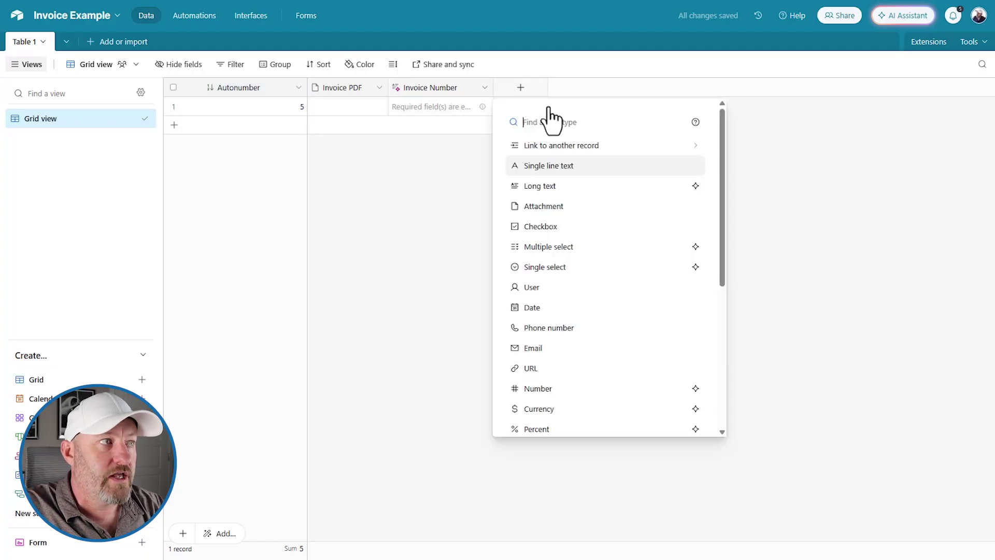
type("num")
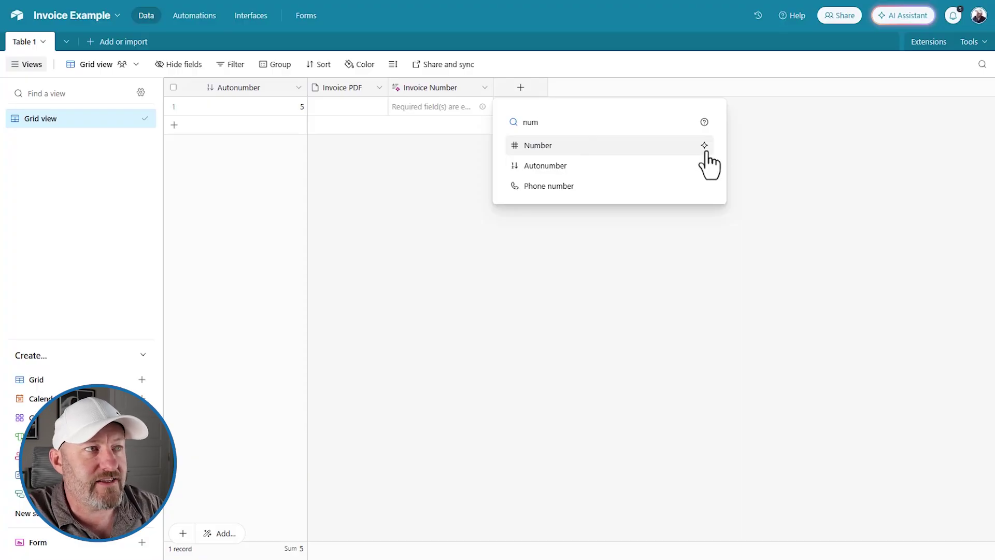
mouse_move(708, 152)
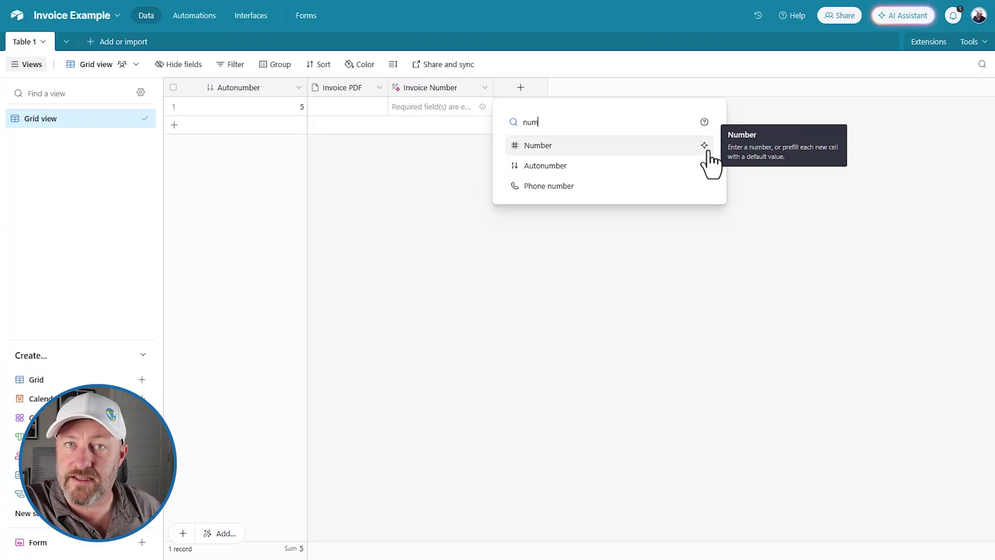
double_click(545, 123)
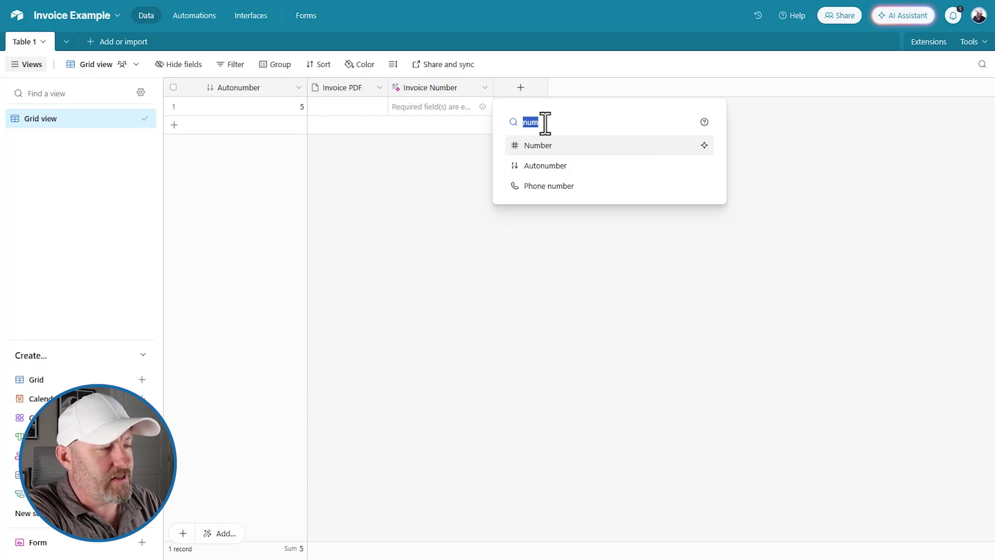
type("ai")
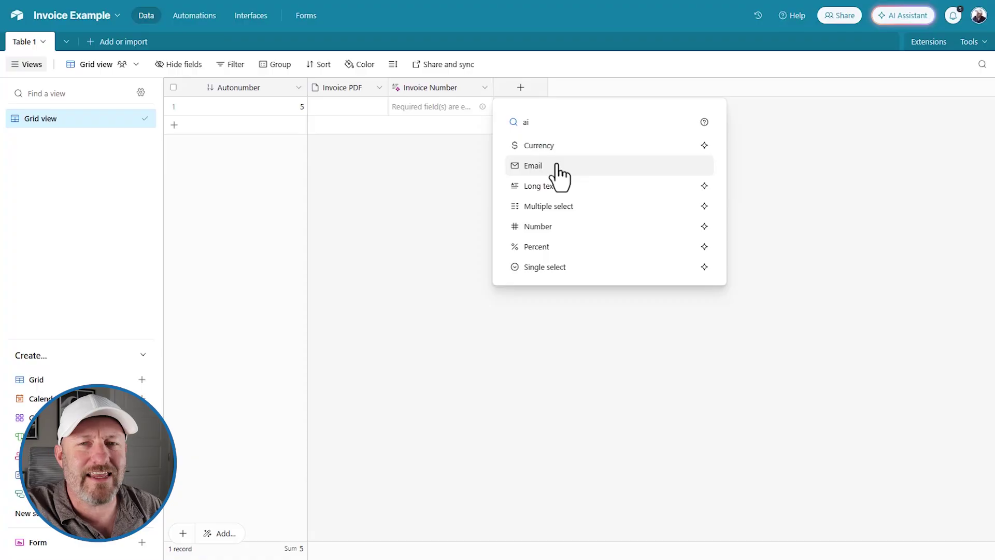
mouse_move(558, 165)
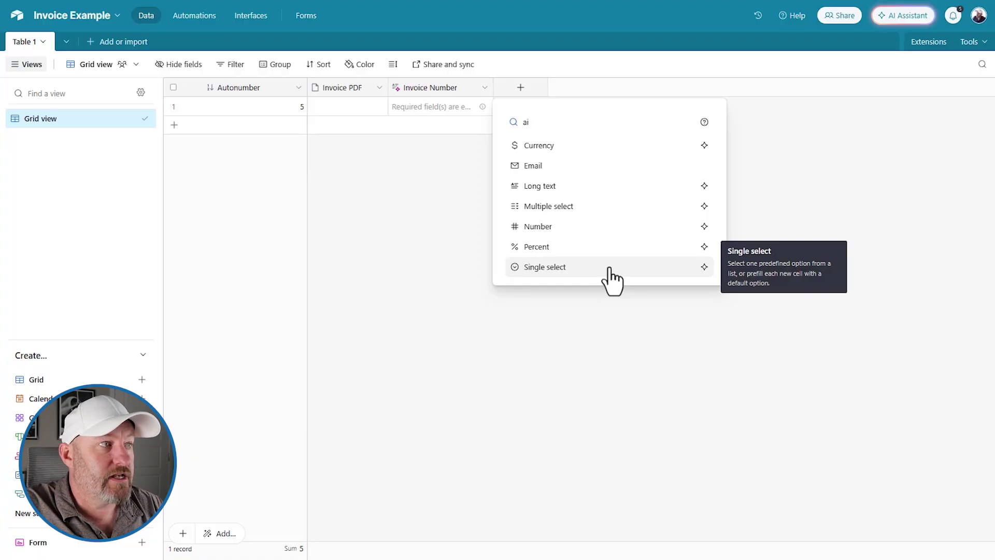
Make the new field an AI-generated Currency field named 'Total From Invoice'.
left_click(632, 145)
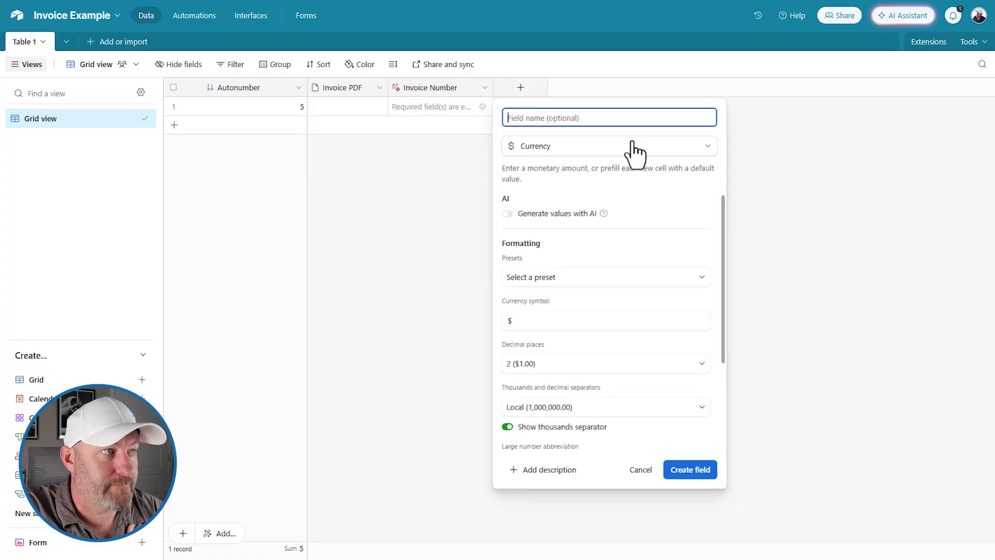
left_click(508, 214)
left_click(556, 123)
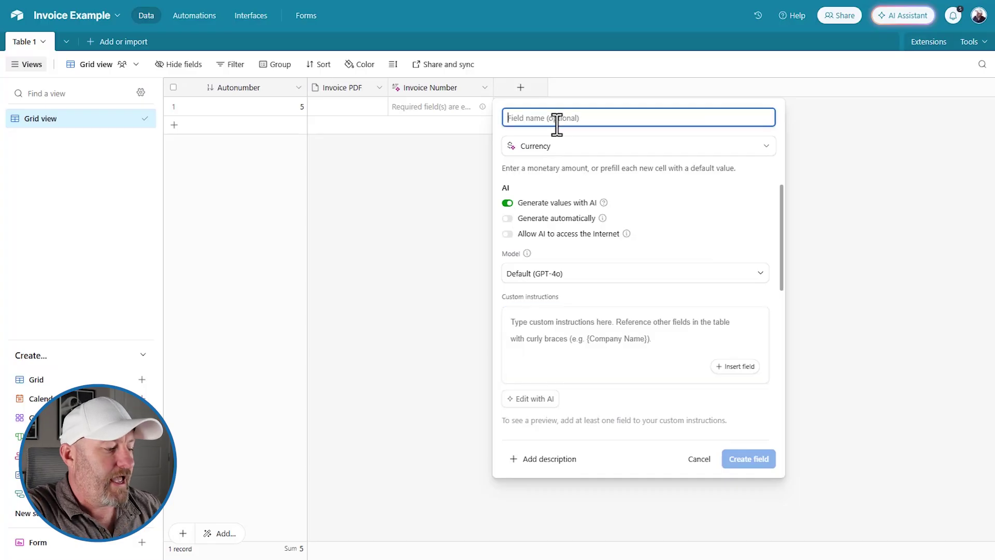
type("Total From")
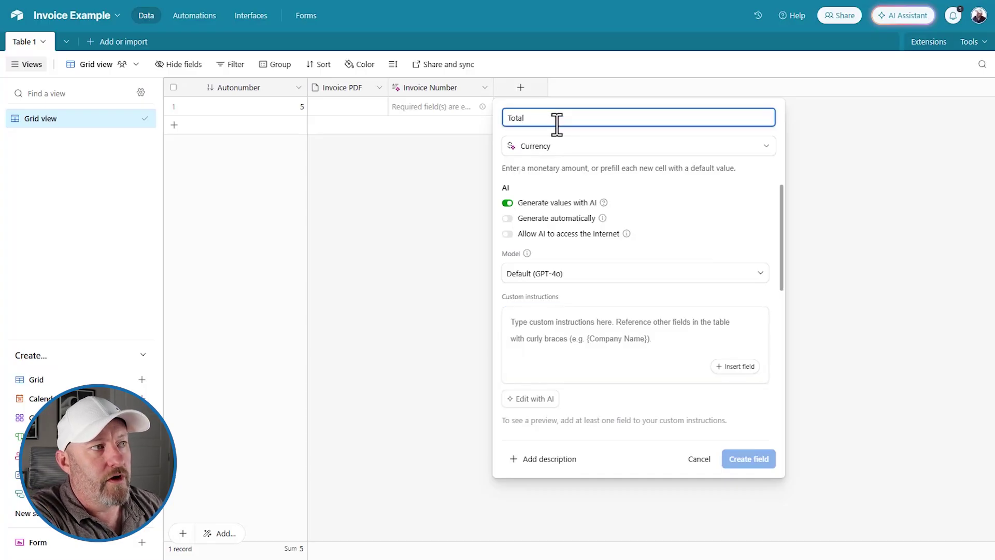
type("Invoice")
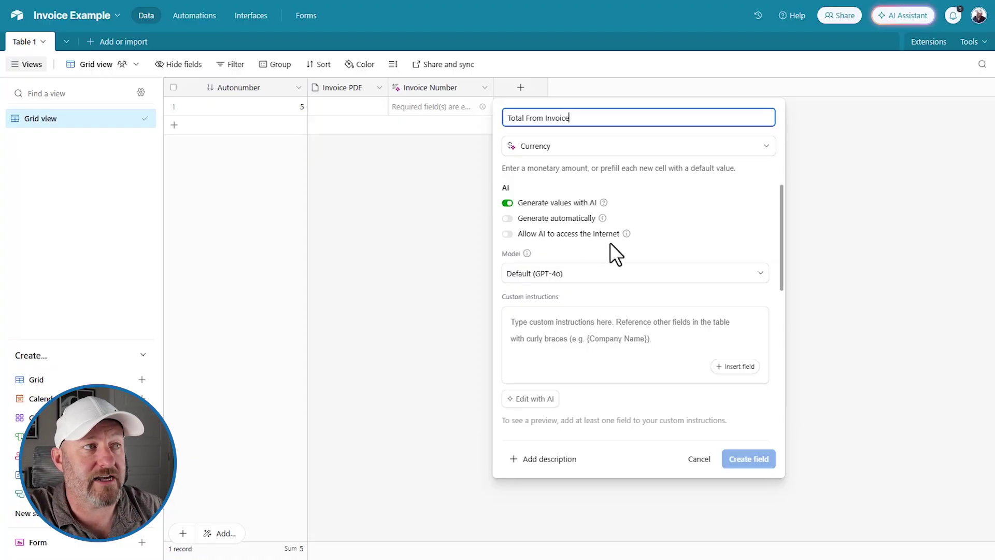
mouse_move(626, 234)
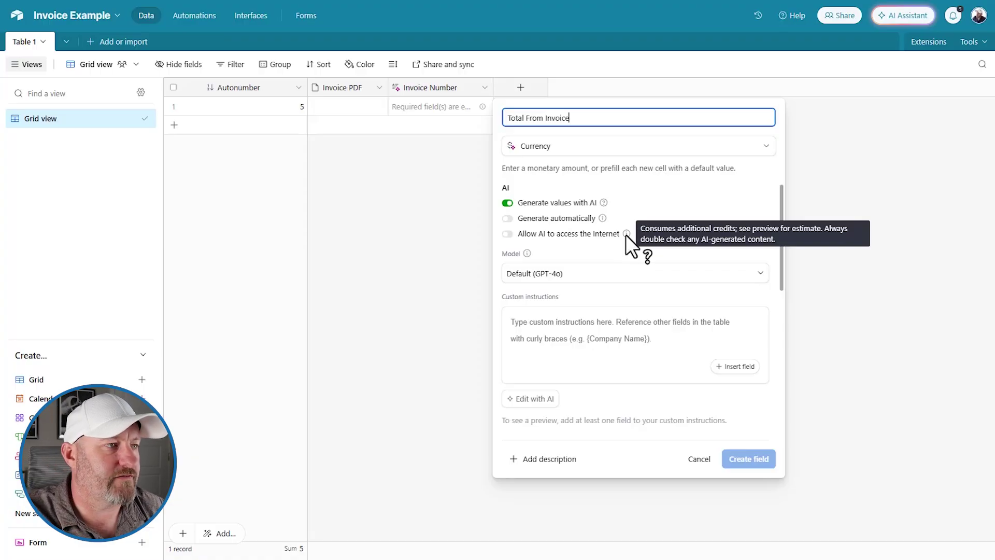
left_click(635, 318)
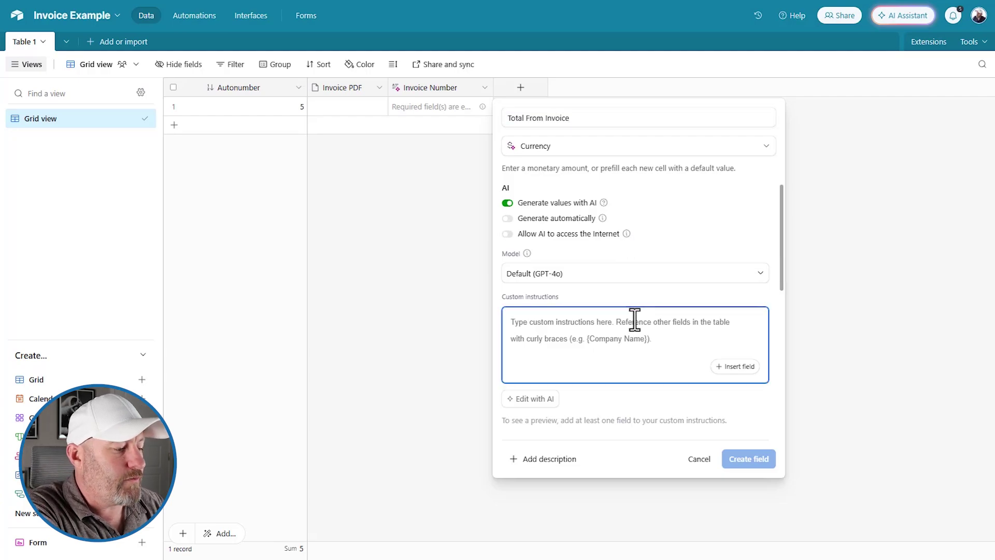
Write the prompt 'Please extract the total from the invoice here:' referencing Invoice PDF, and check the $1700.00 total.
type("Please ex")
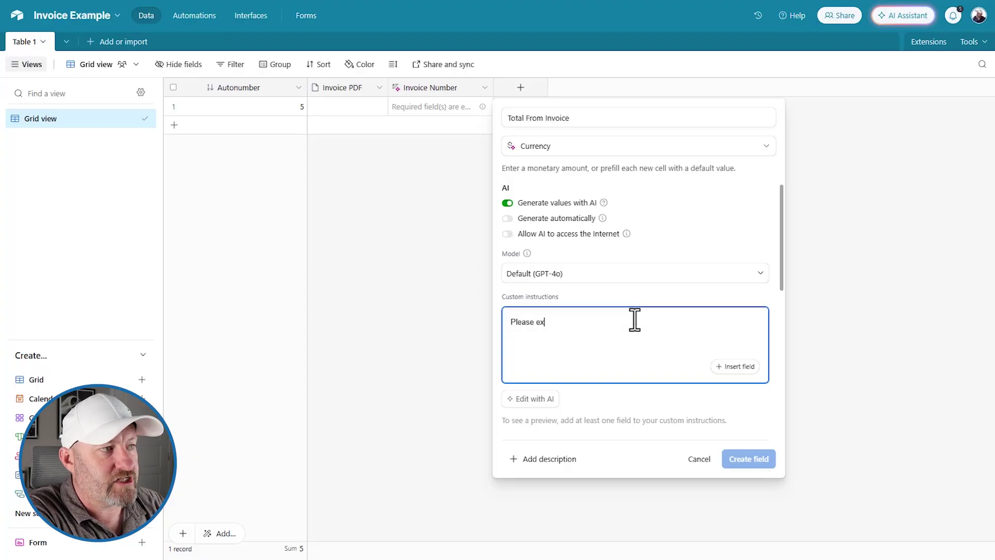
type("tract the total f")
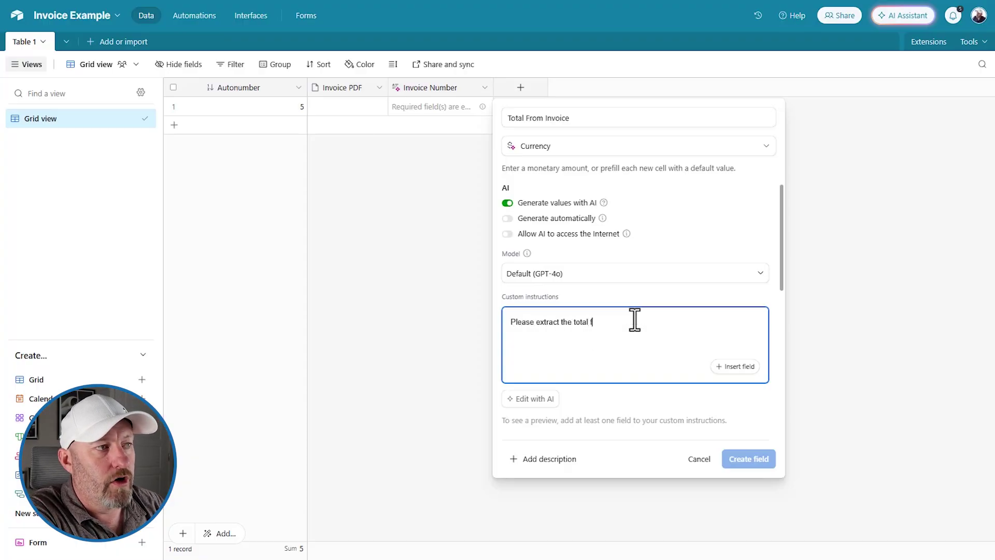
type("rom the invoice here.")
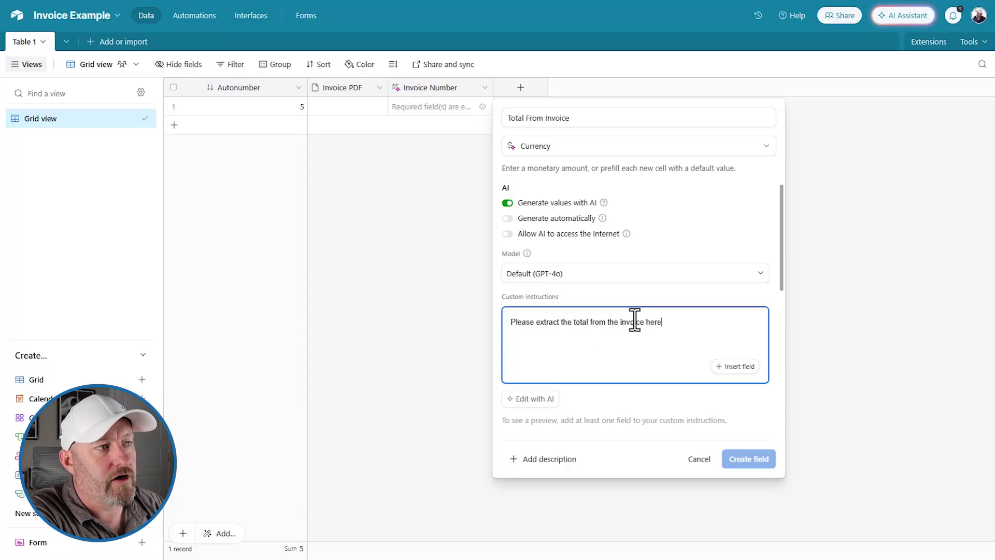
left_click(744, 367)
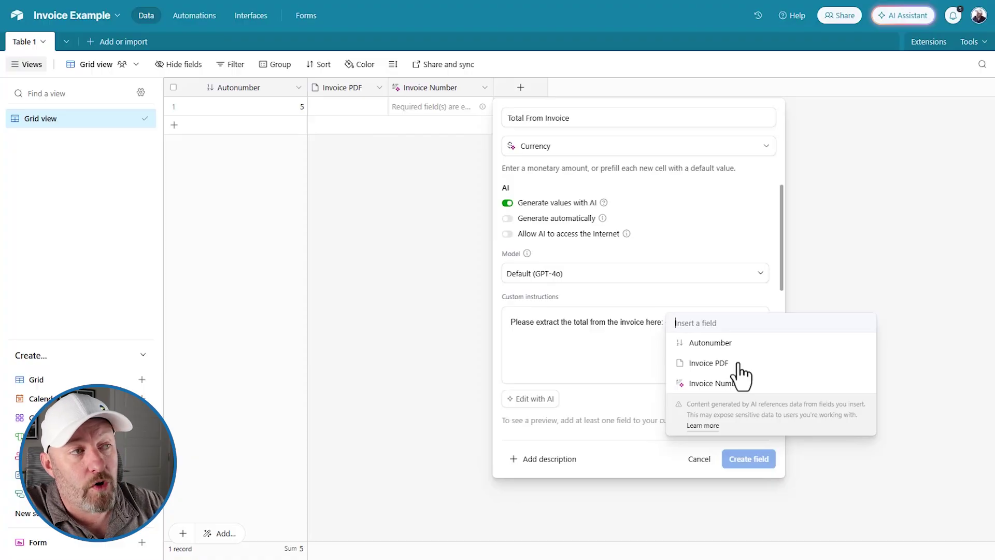
left_click(728, 363)
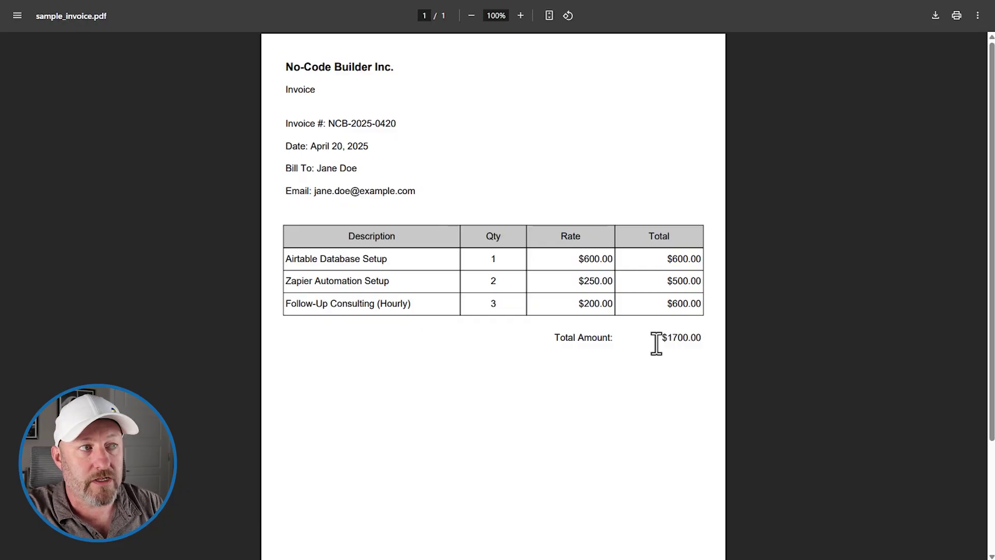
left_click_drag(656, 342, 720, 340)
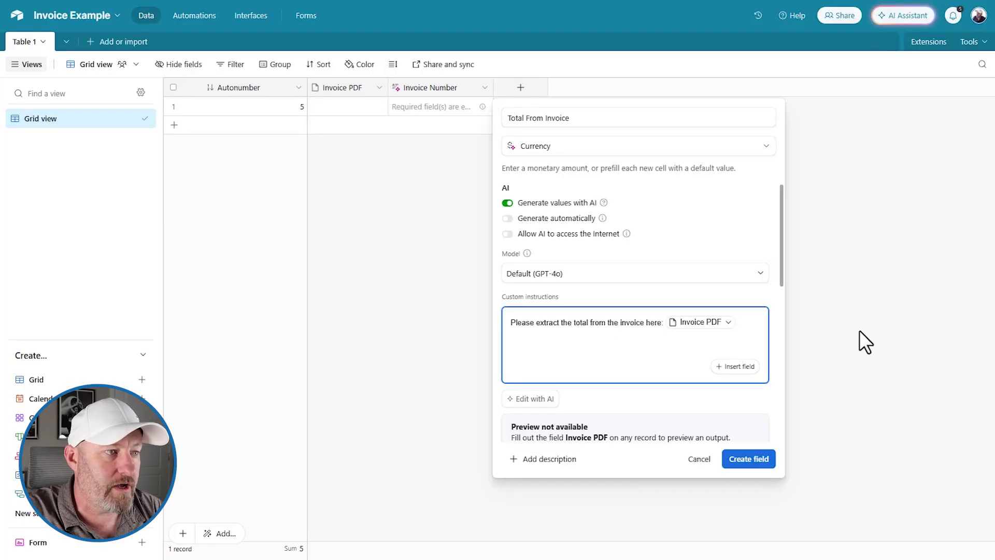
Create the Total From Invoice field and attach sample_invoice.pdf to the record's Invoice PDF cell.
left_click(749, 459)
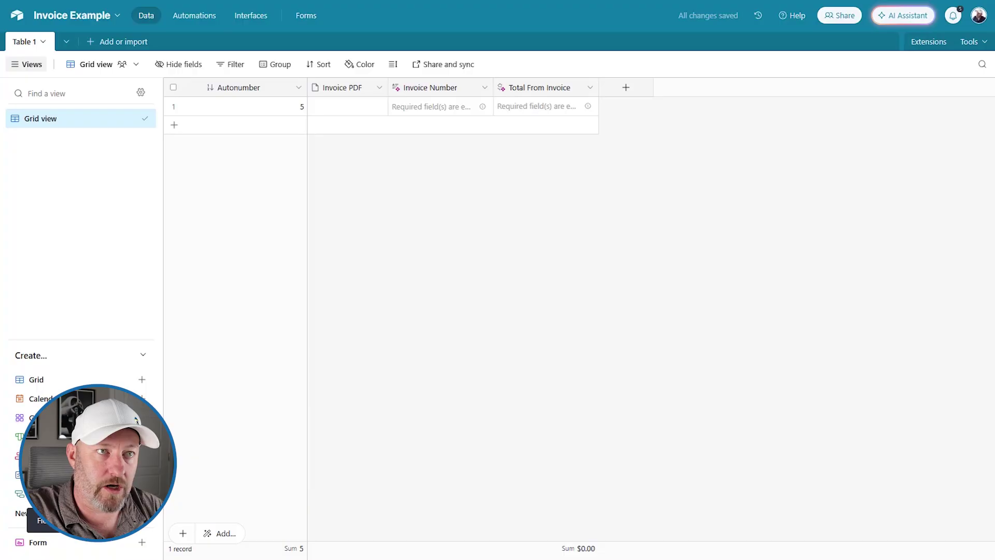
left_click_drag(985, 322, 355, 107)
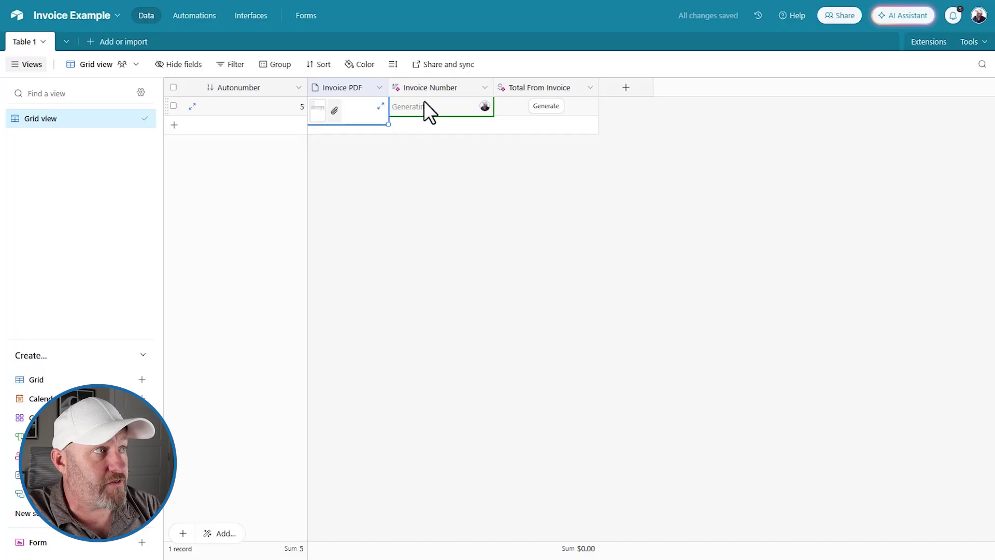
left_click(449, 247)
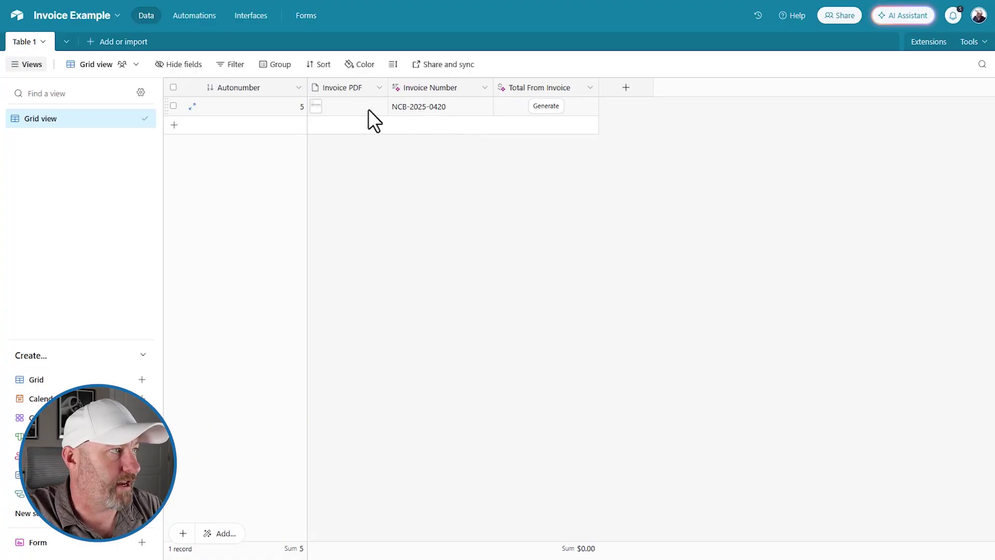
Open the attached invoice PDF to review it, then return to the table.
left_click(319, 107)
left_click(316, 112)
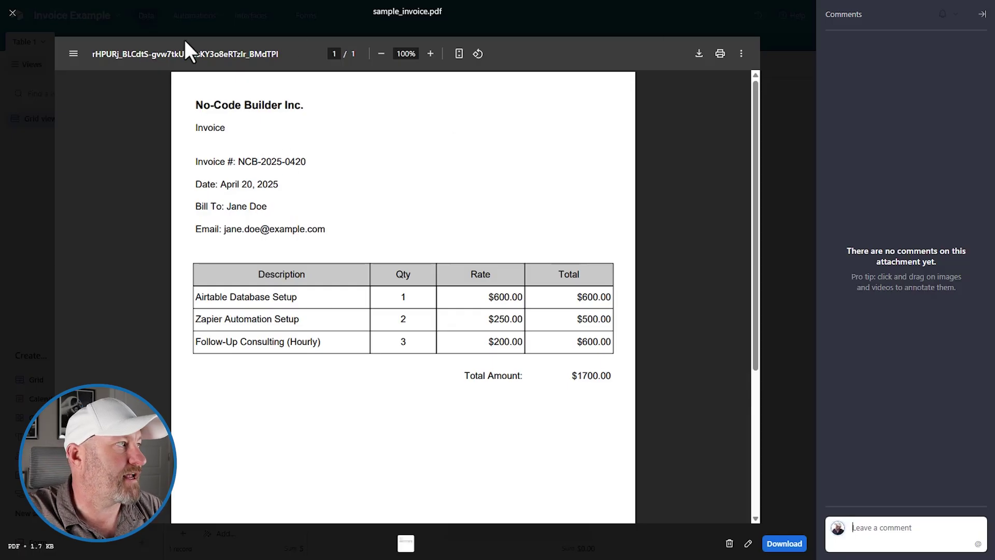
left_click(13, 14)
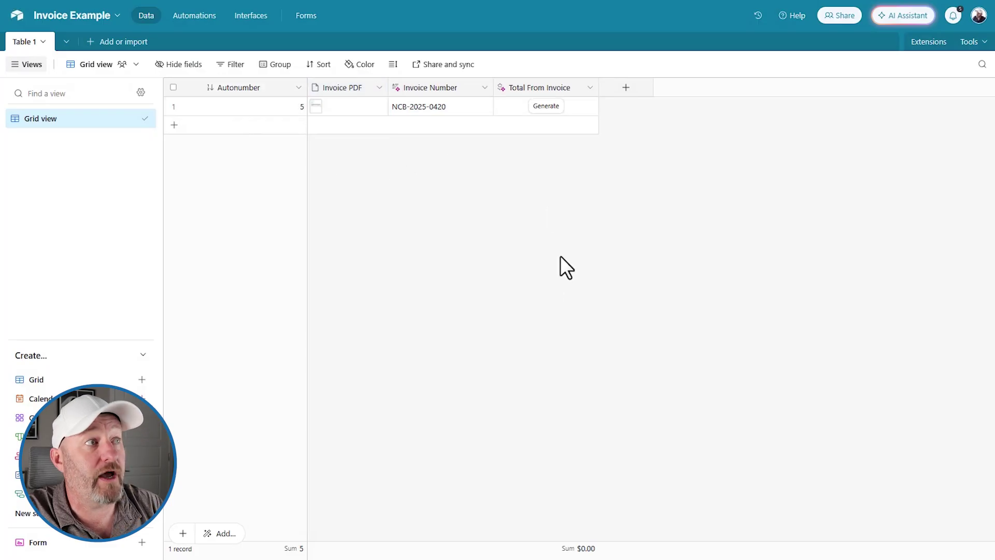
Generate the $1,700.00 total with AI in the Total From Invoice cell and check its AI status.
left_click(550, 107)
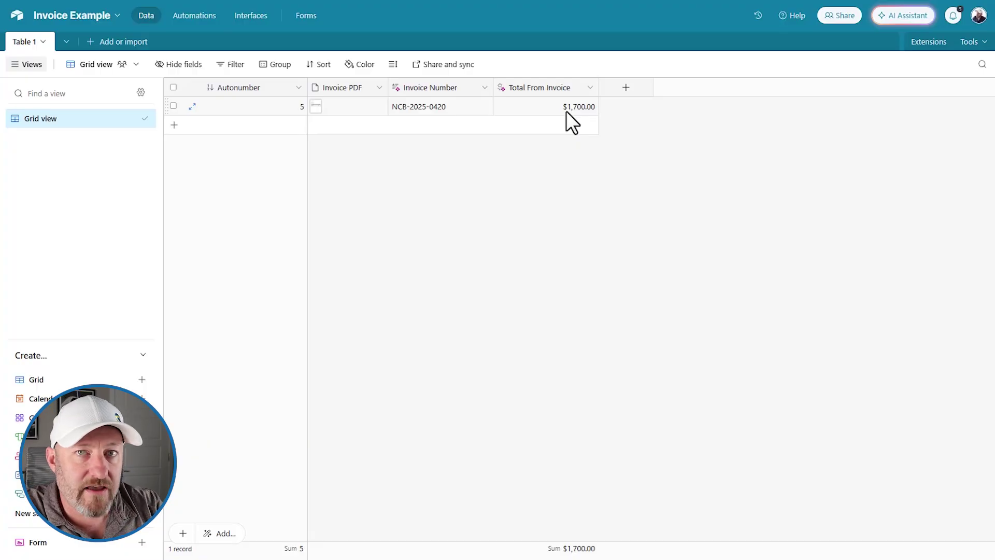
left_click(566, 111)
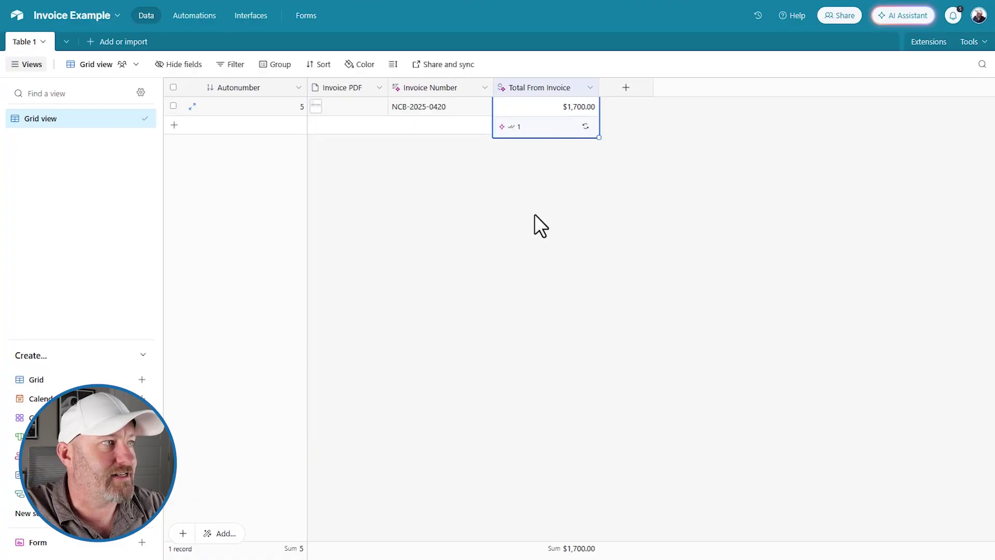
left_click(498, 182)
Change the Invoice Number from NCB-2025-0420 to NCB-2025-0421.
left_click(436, 109)
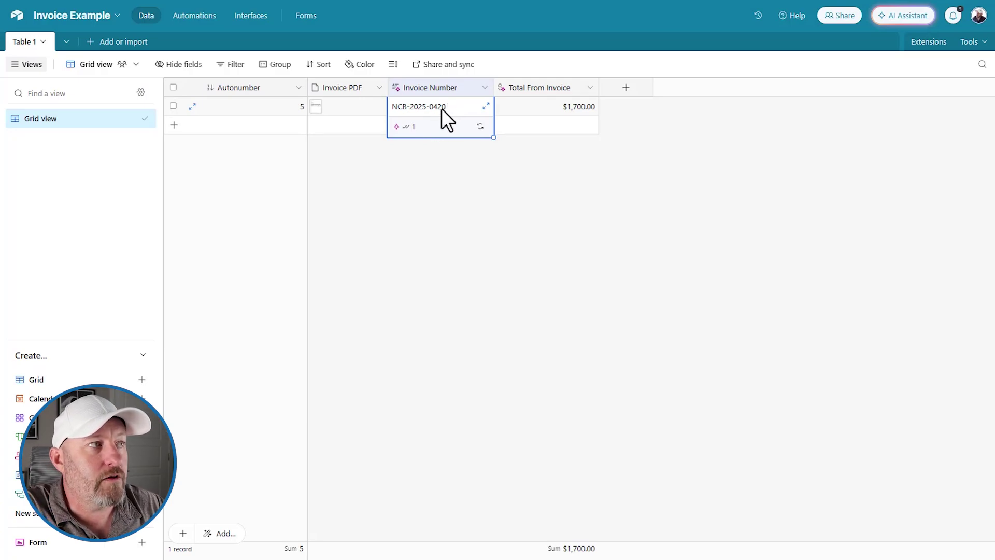
left_click(441, 108)
left_click_drag(442, 108, 451, 109)
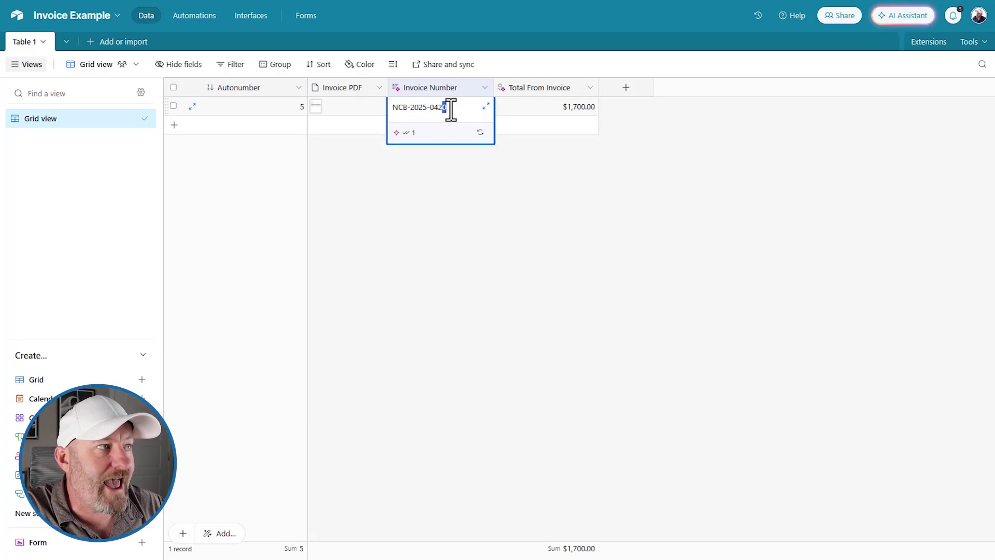
type("1")
left_click(512, 288)
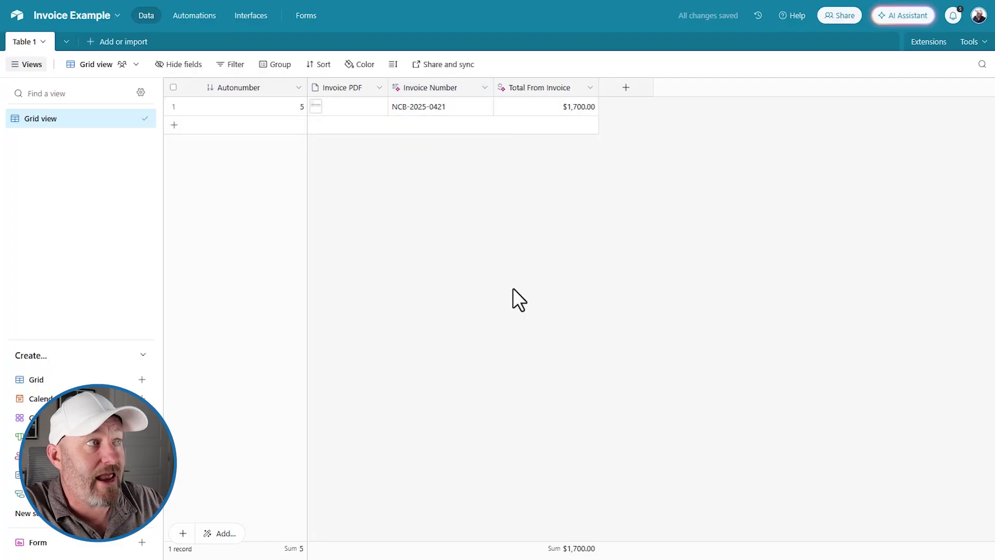
Change the Total From Invoice from $1,700.00 to $1,750.00.
left_click(565, 106)
left_click(592, 107)
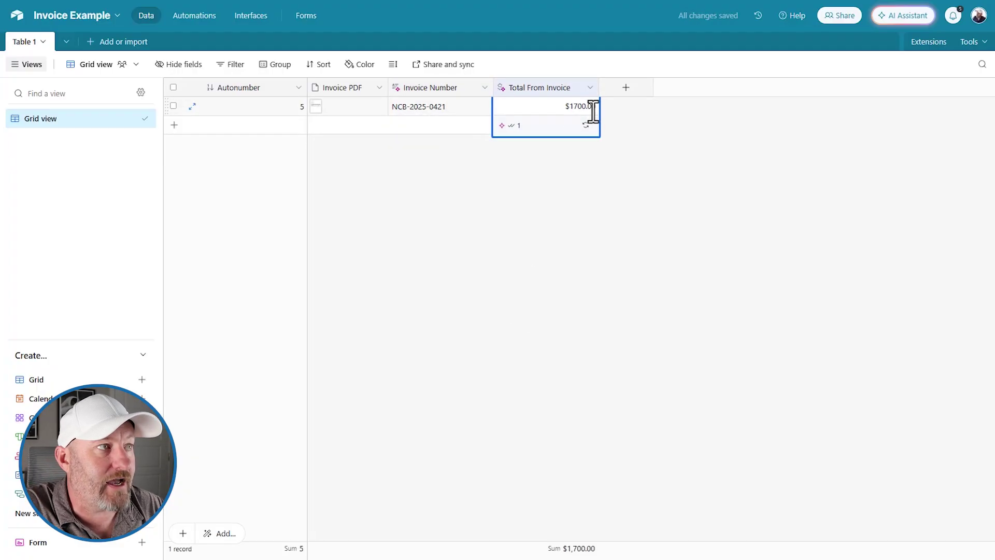
left_click_drag(578, 106, 582, 107)
type("5")
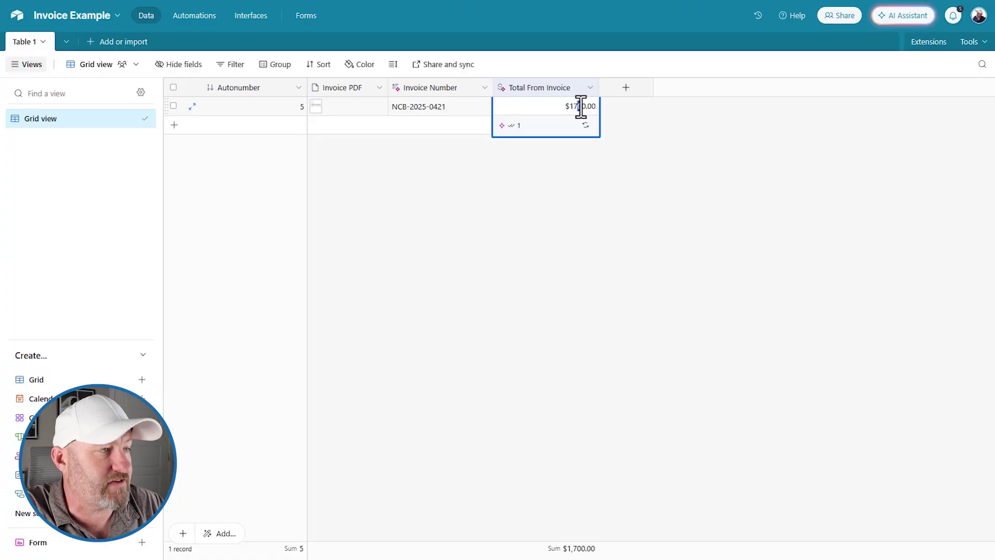
left_click(657, 255)
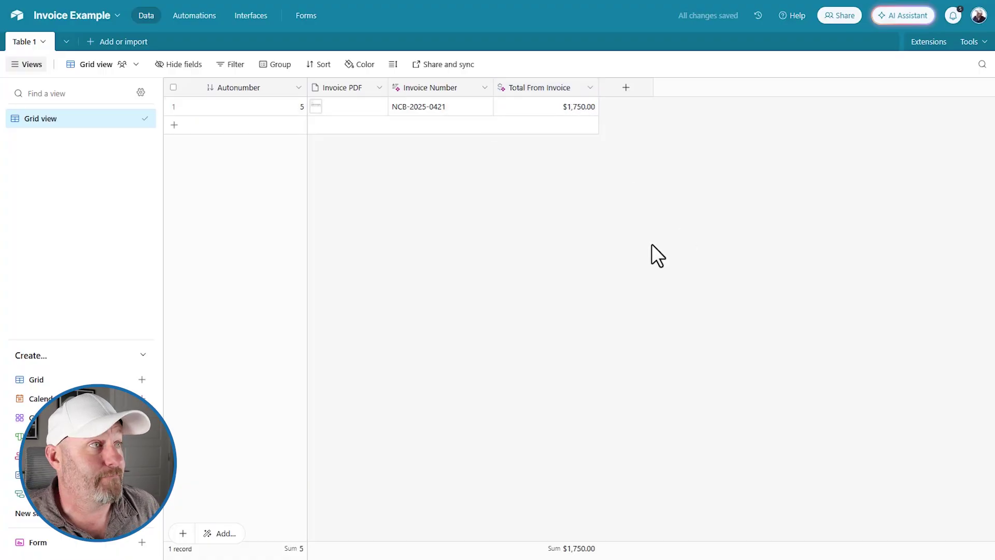